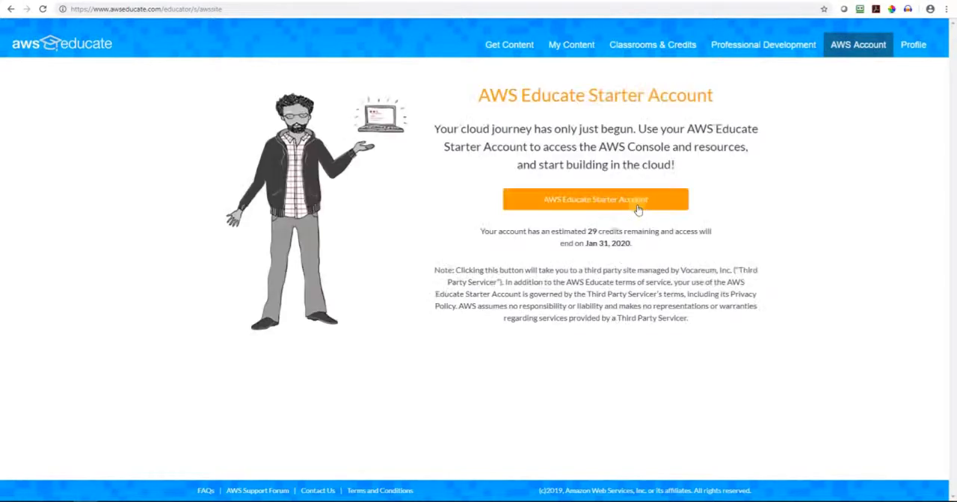
Enter the AWS Educate Starter Account and choose the CCNA: Connecting Networks class
{"action": "left_click", "coordinate": [621, 202]}
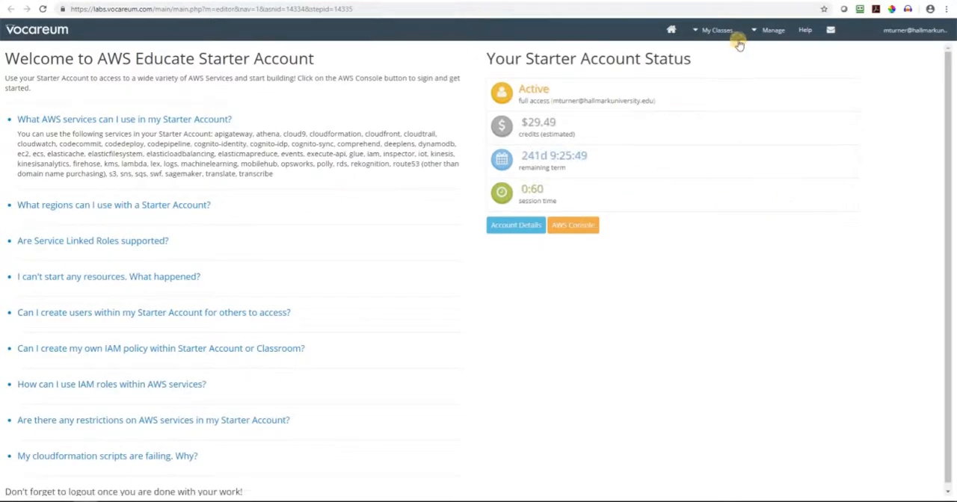
{"action": "left_click", "coordinate": [716, 30]}
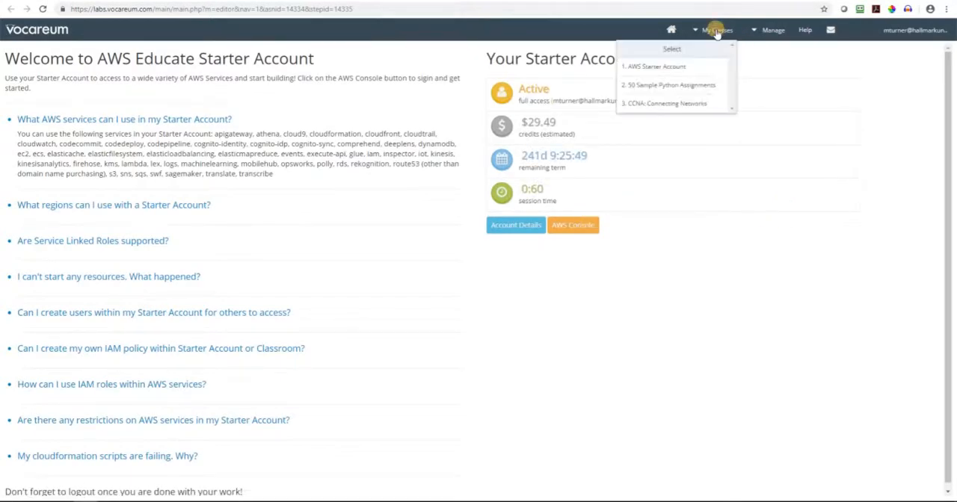
{"action": "left_click", "coordinate": [664, 104]}
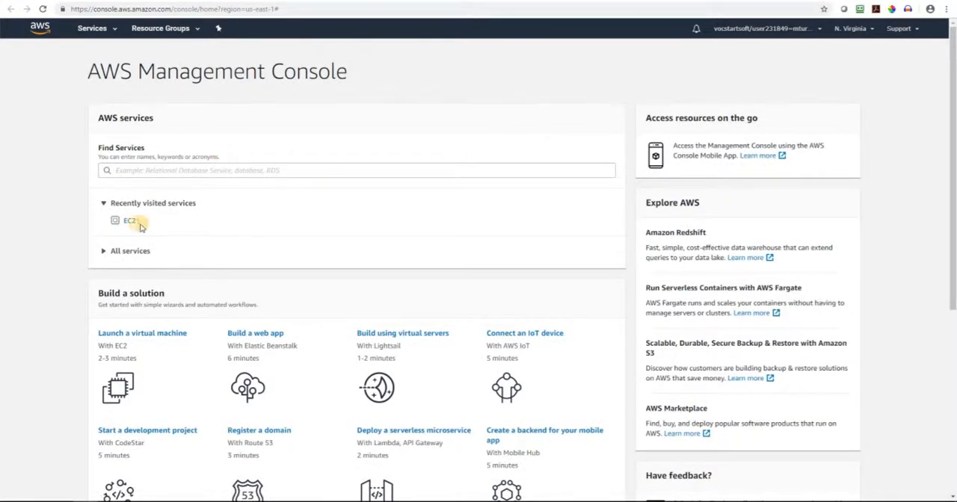
Open the EC2 service and show the list of running instances
{"action": "left_click", "coordinate": [92, 28]}
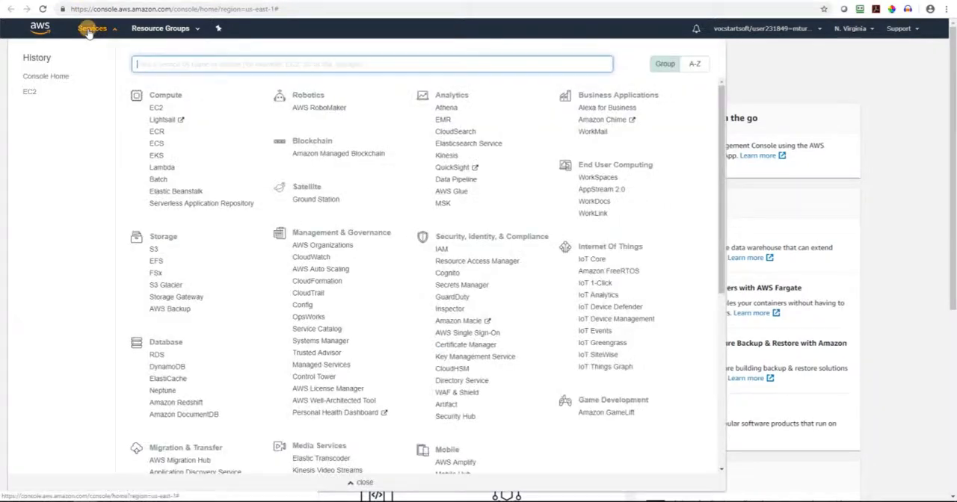
{"action": "left_click", "coordinate": [155, 108]}
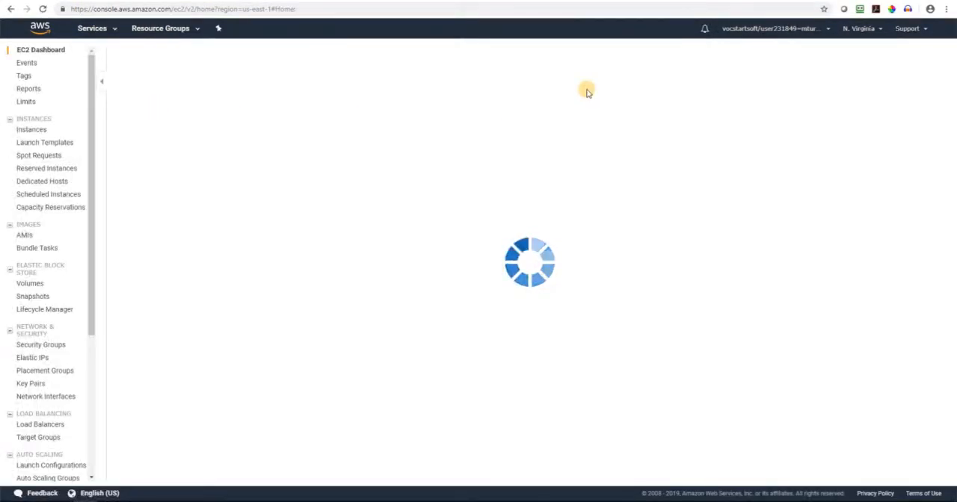
{"action": "left_click", "coordinate": [193, 84]}
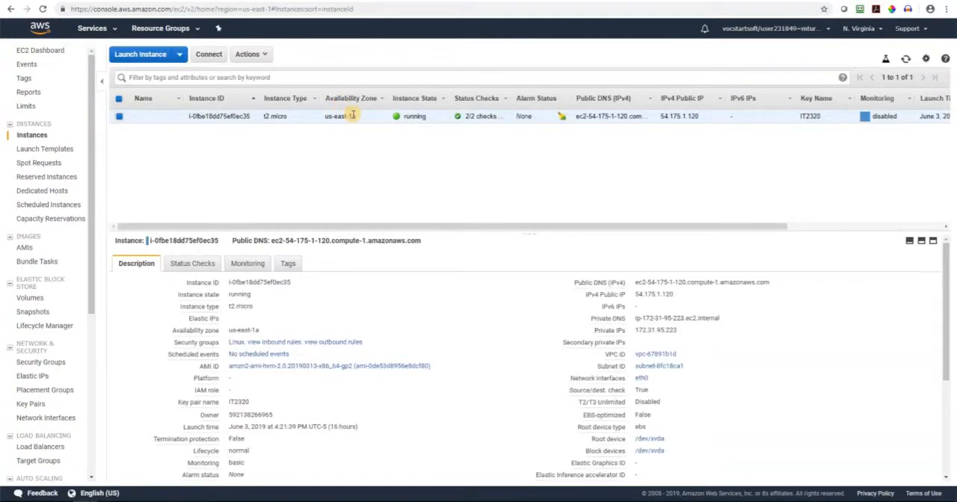
Highlight the existing t2.micro instance's availability zone, and view the EC2 security groups
{"action": "left_click_drag", "start_coordinate": [358, 121], "coordinate": [330, 115]}
{"action": "right_click", "coordinate": [340, 117]}
{"action": "left_click", "coordinate": [299, 139]}
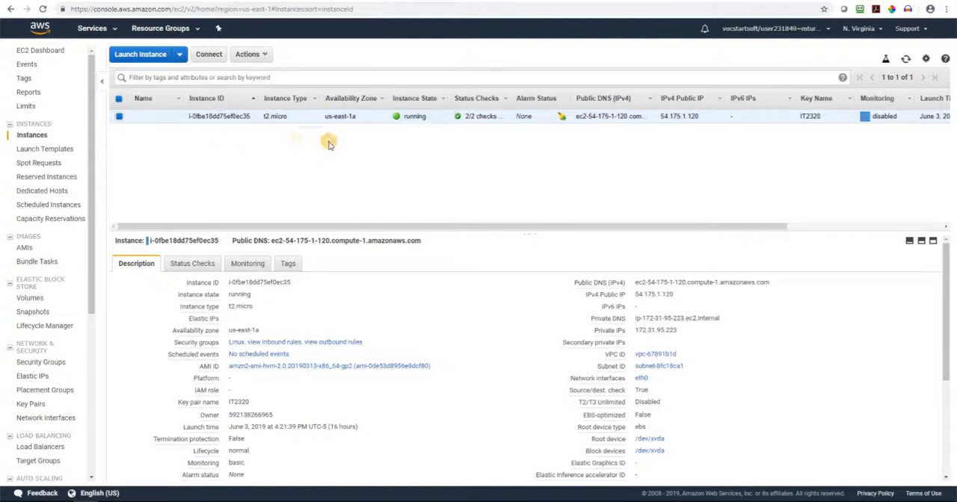
{"action": "left_click_drag", "start_coordinate": [358, 118], "coordinate": [323, 118]}
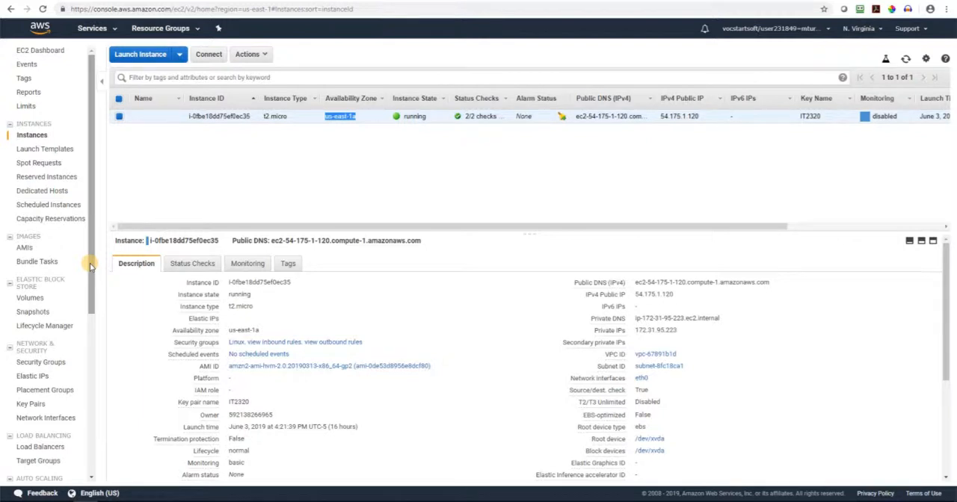
{"action": "left_click", "coordinate": [42, 363]}
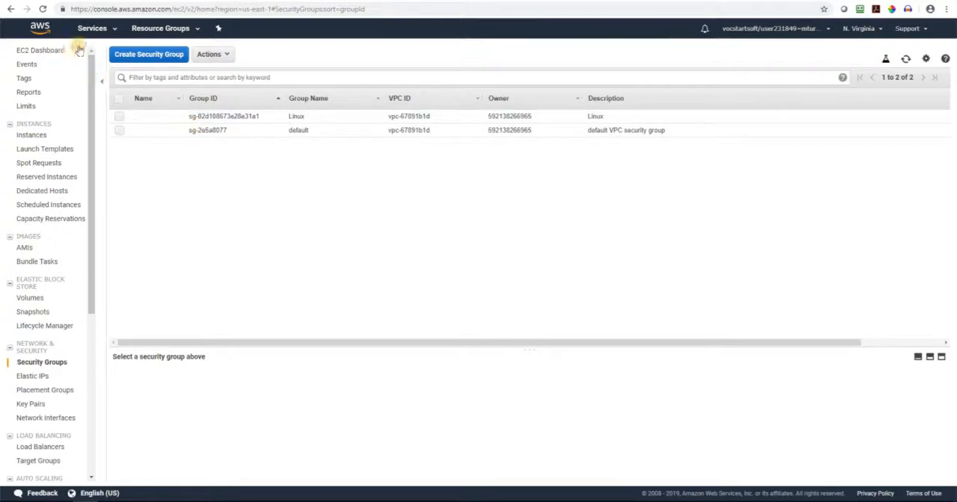
Start launching a new EC2 instance from the Microsoft Windows Server 2019 Base image
{"action": "left_click", "coordinate": [93, 28]}
{"action": "left_click", "coordinate": [155, 109]}
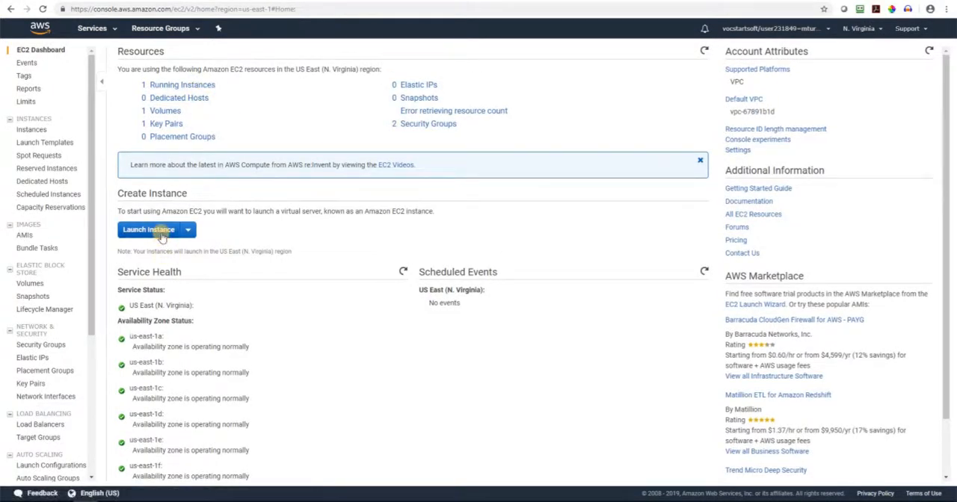
{"action": "left_click", "coordinate": [162, 236]}
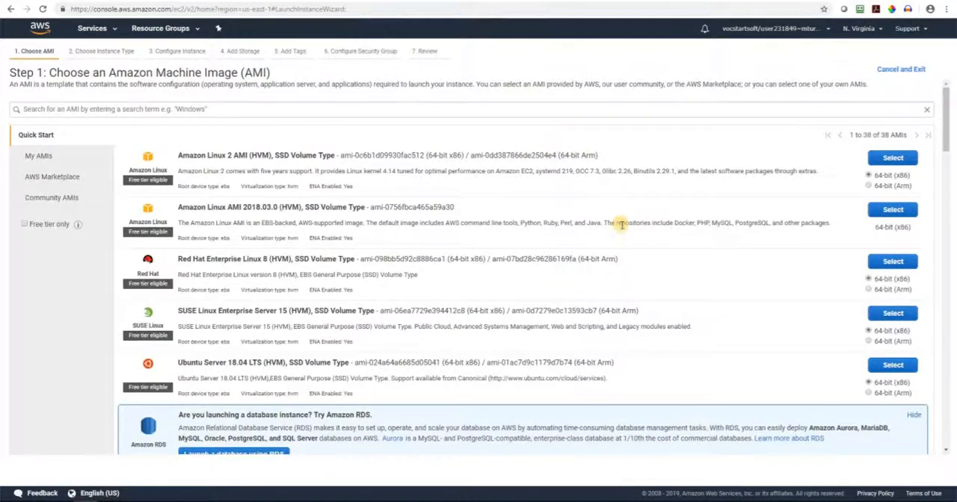
{"action": "scroll", "coordinate": [620, 225], "scroll_direction": "down", "scroll_amount": 5}
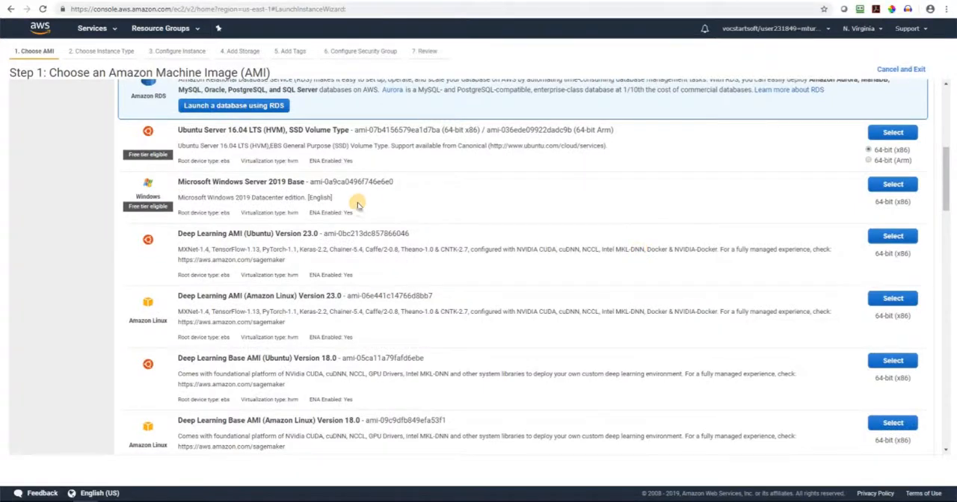
{"action": "left_click", "coordinate": [889, 187]}
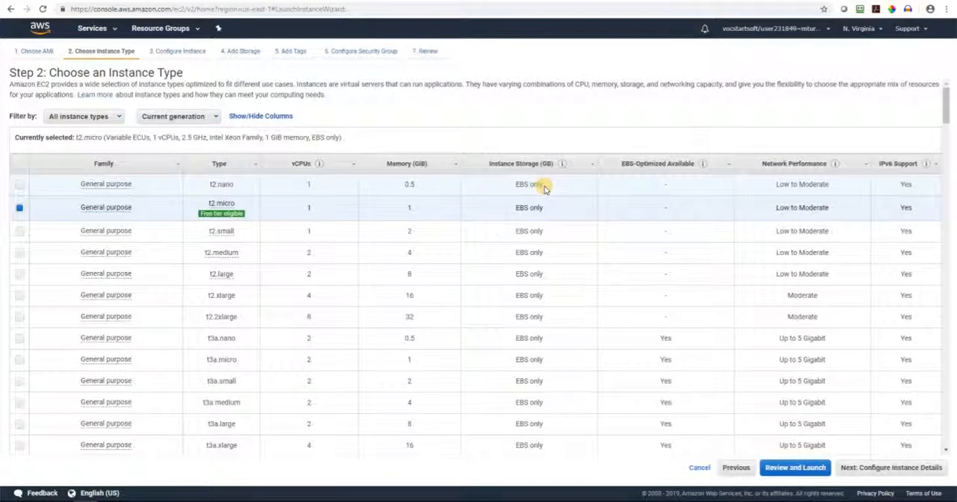
Keep the t2.micro instance type and set the subnet to subnet-8fc18ca1, the default in us-east-1a
{"action": "left_click", "coordinate": [897, 467]}
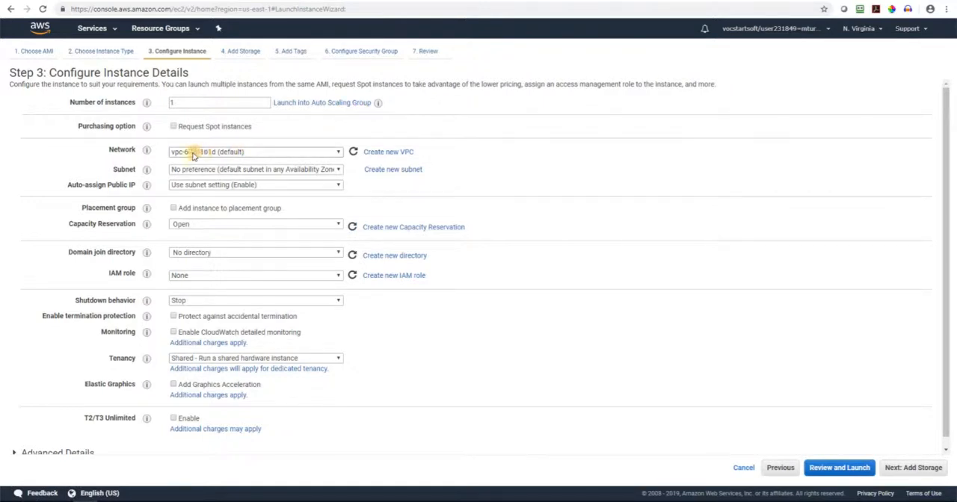
{"action": "left_click", "coordinate": [275, 170]}
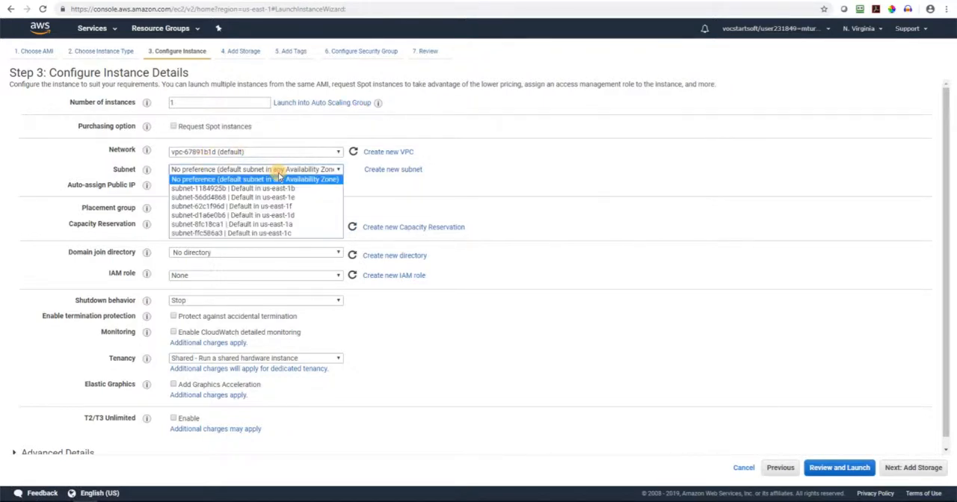
{"action": "left_click", "coordinate": [292, 228]}
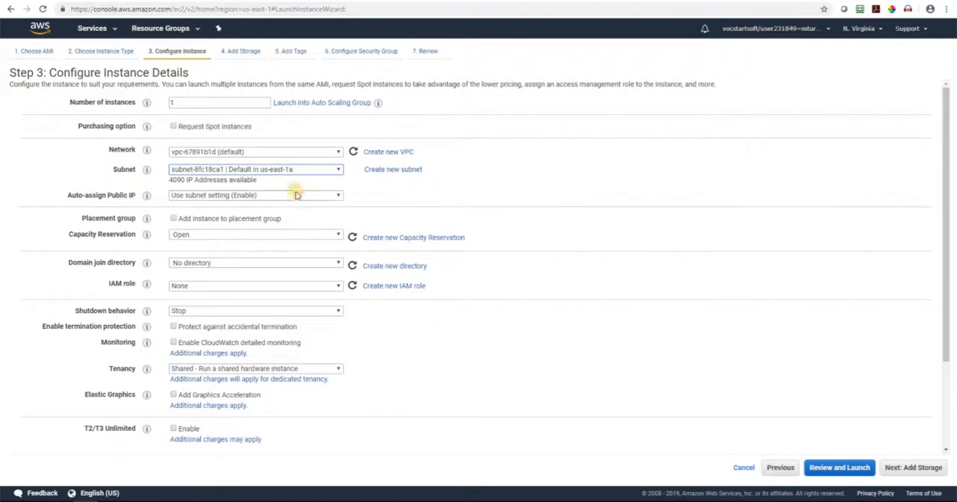
{"action": "left_click", "coordinate": [566, 210]}
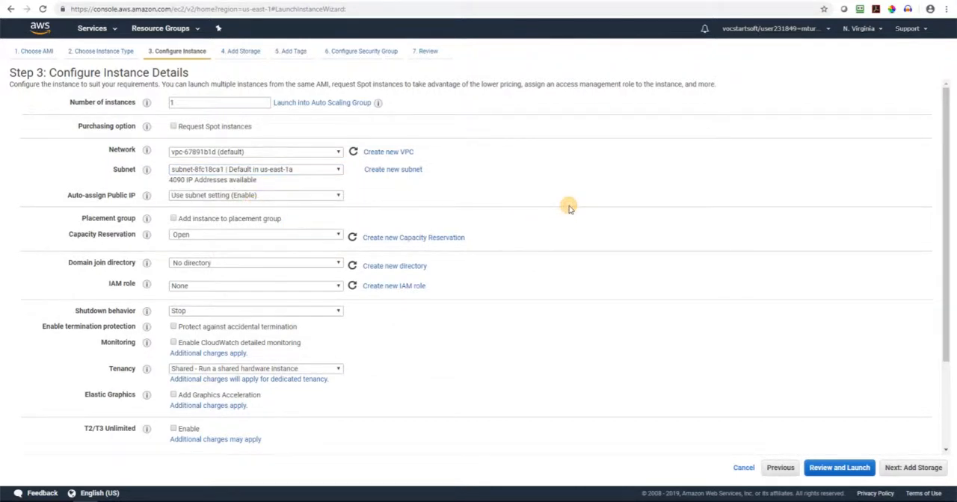
{"action": "left_click", "coordinate": [913, 468]}
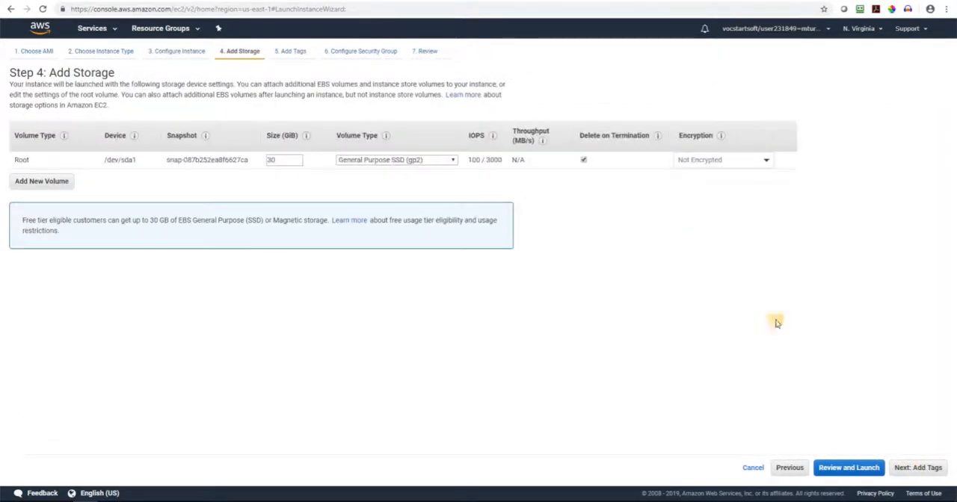
Accept the default storage without tags, and create a new security group with "windows" as its name and description
{"action": "left_click", "coordinate": [916, 468]}
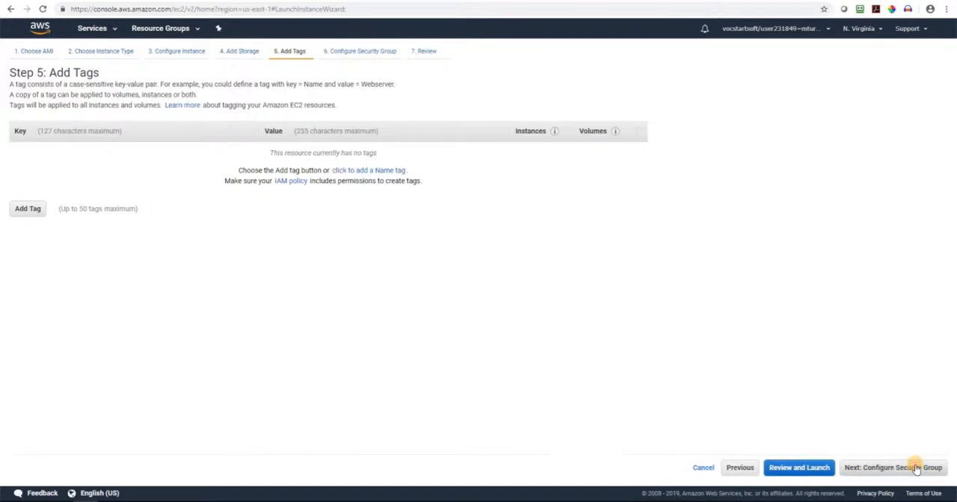
{"action": "left_click", "coordinate": [871, 470]}
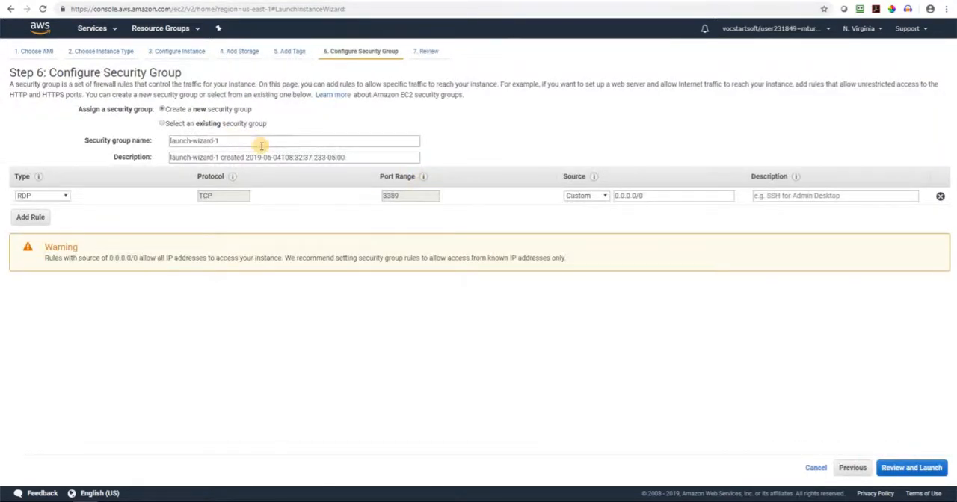
{"action": "left_click_drag", "start_coordinate": [262, 145], "coordinate": [136, 135]}
{"action": "type", "text": "windows"}
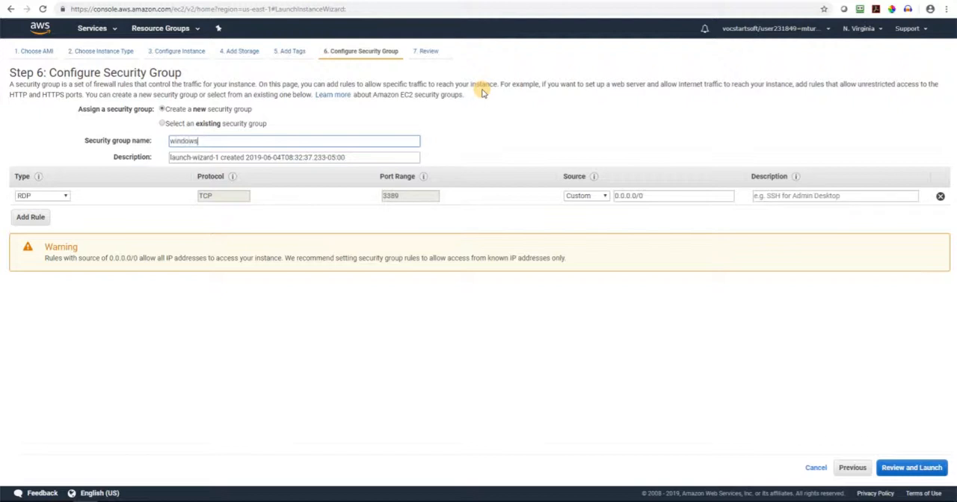
{"action": "key", "text": "Tab"}
{"action": "type", "text": "wi"}
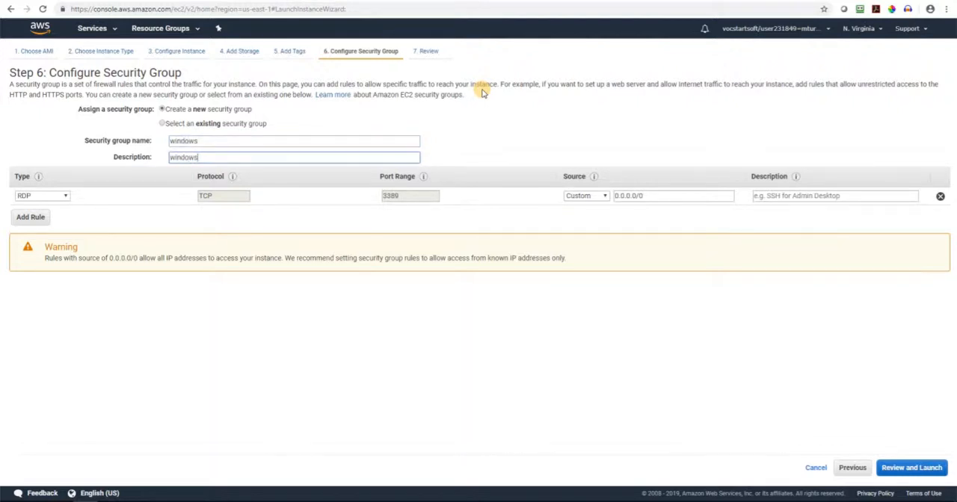
{"action": "type", "text": "ndows"}
Review and launch the Windows instance with the existing key pair IT2320, acknowledging access to its private key file
{"action": "left_click", "coordinate": [909, 467]}
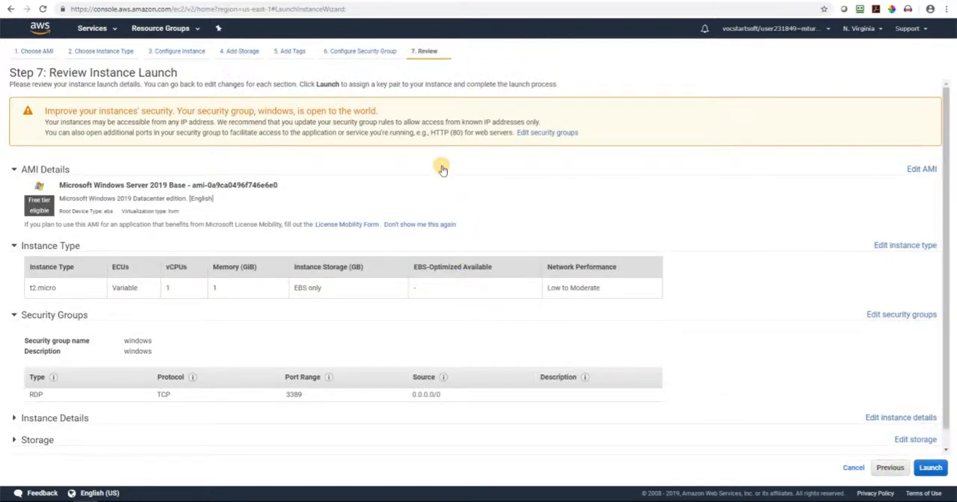
{"action": "left_click", "coordinate": [927, 468]}
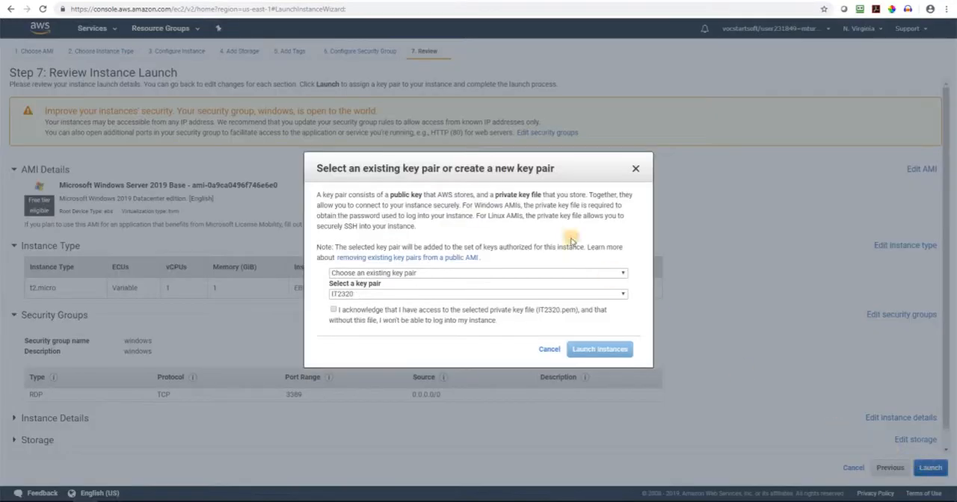
{"action": "left_click", "coordinate": [333, 309]}
{"action": "left_click", "coordinate": [605, 349]}
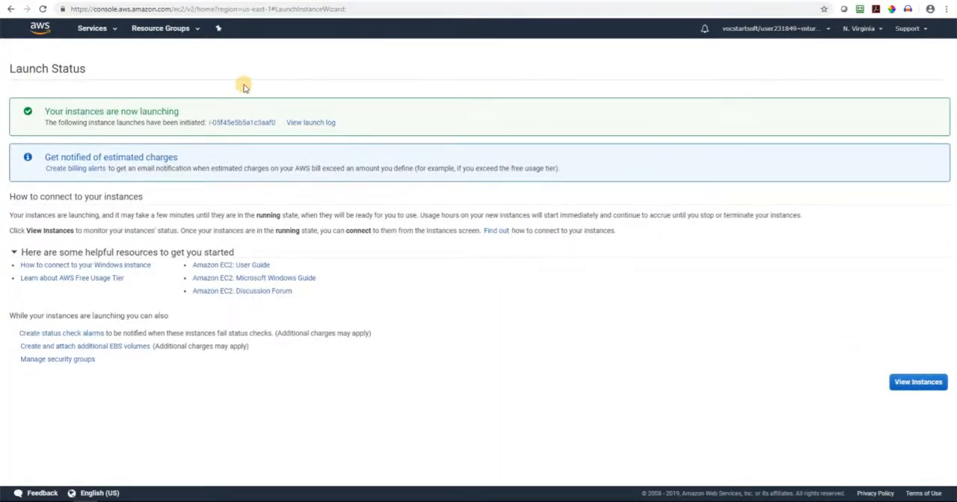
Open the AWS console home in a new browser tab and show the VPC list in the VPC service
{"action": "right_click", "coordinate": [32, 22]}
{"action": "left_click", "coordinate": [61, 35]}
{"action": "key", "text": "ctrl+Tab"}
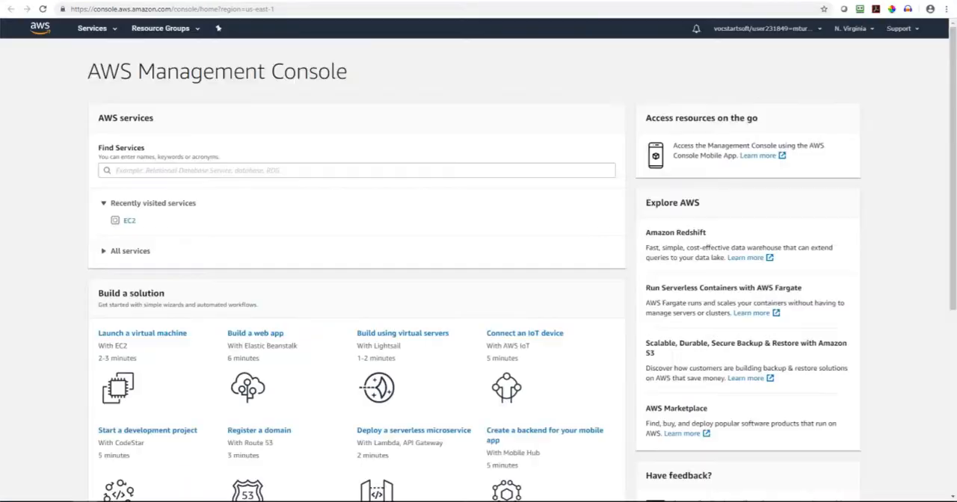
{"action": "left_click", "coordinate": [88, 28]}
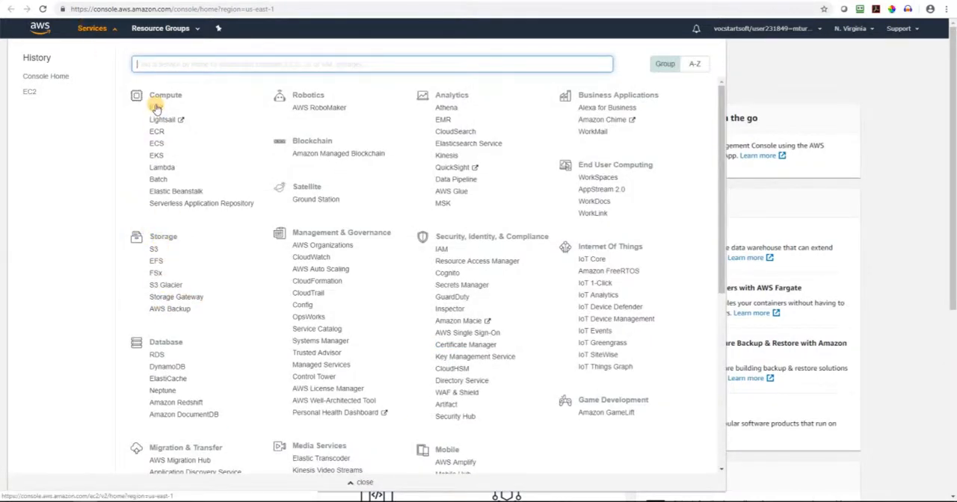
{"action": "scroll", "coordinate": [263, 292], "scroll_direction": "down", "scroll_amount": 1}
{"action": "scroll", "coordinate": [263, 290], "scroll_direction": "up", "scroll_amount": 1}
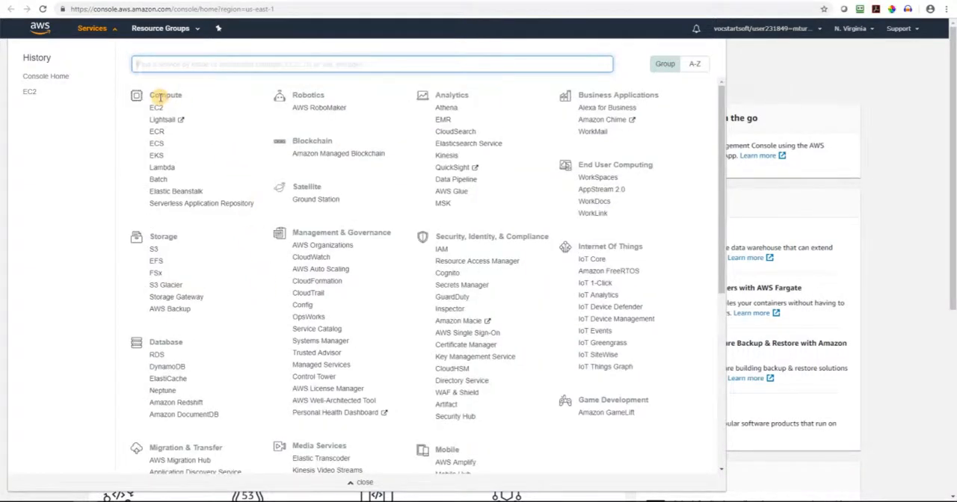
{"action": "scroll", "coordinate": [216, 306], "scroll_direction": "down", "scroll_amount": 3}
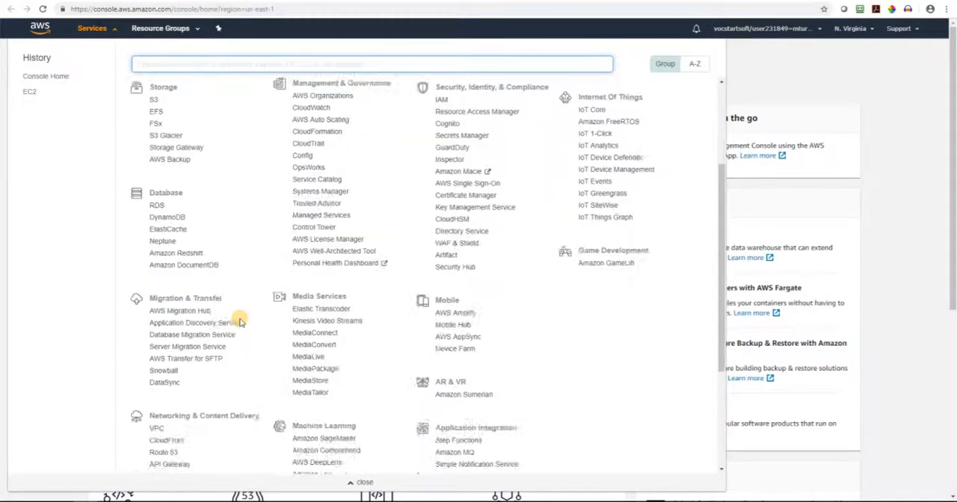
{"action": "left_click", "coordinate": [157, 429]}
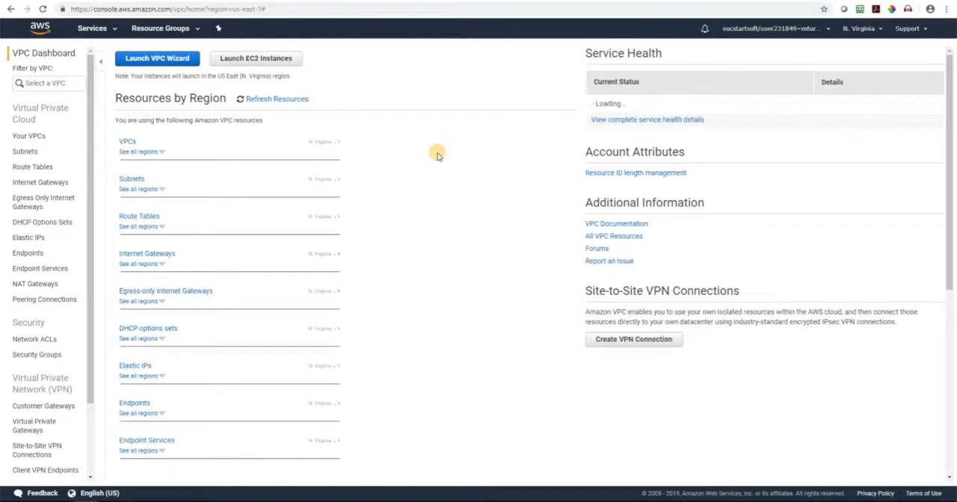
{"action": "left_click", "coordinate": [127, 144]}
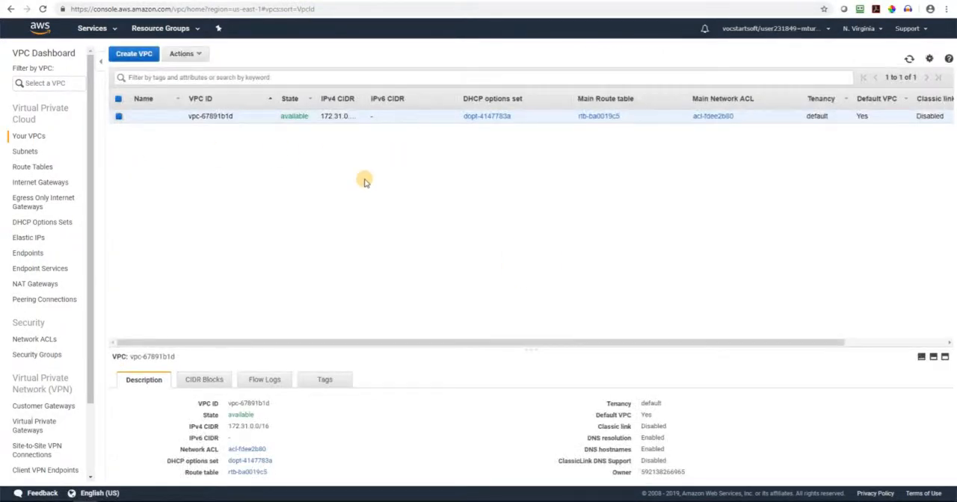
Copy the group ID of the Linux security group from the VPC security groups
{"action": "scroll", "coordinate": [44, 226], "scroll_direction": "down", "scroll_amount": 2}
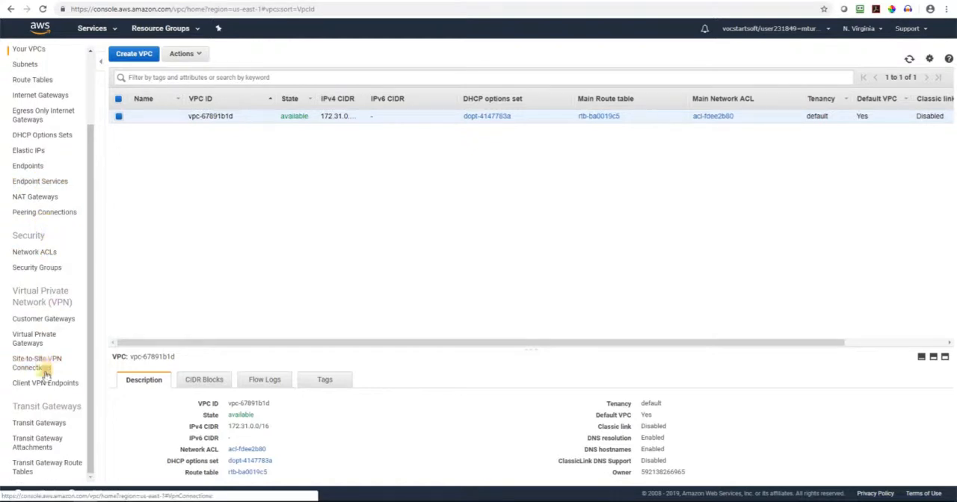
{"action": "left_click", "coordinate": [45, 272]}
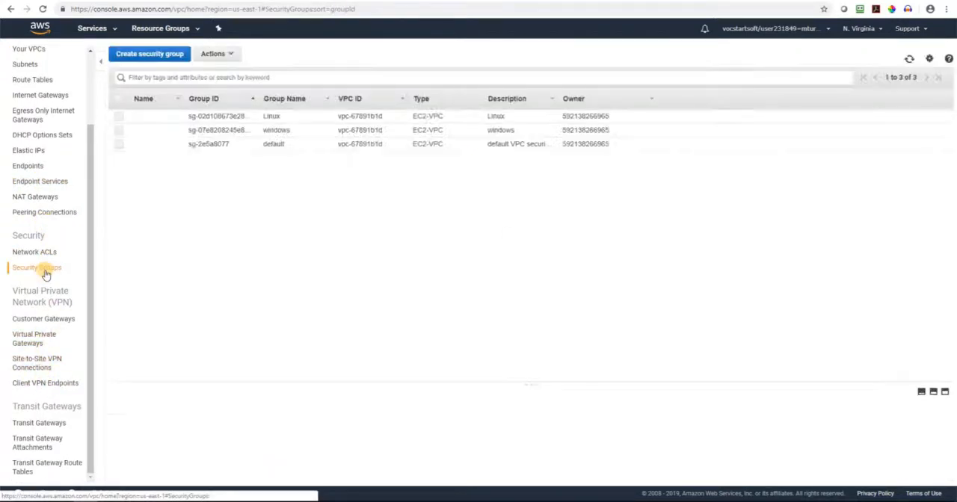
{"action": "left_click", "coordinate": [261, 119]}
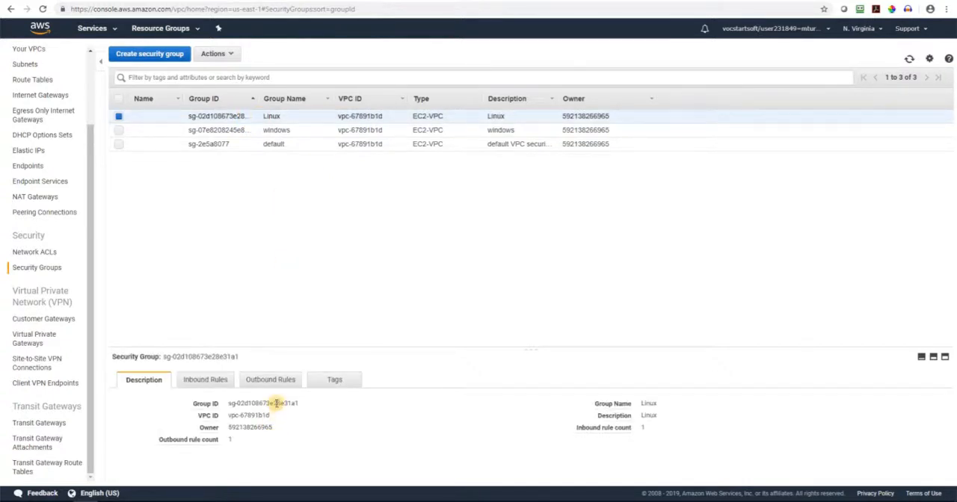
{"action": "left_click", "coordinate": [306, 403]}
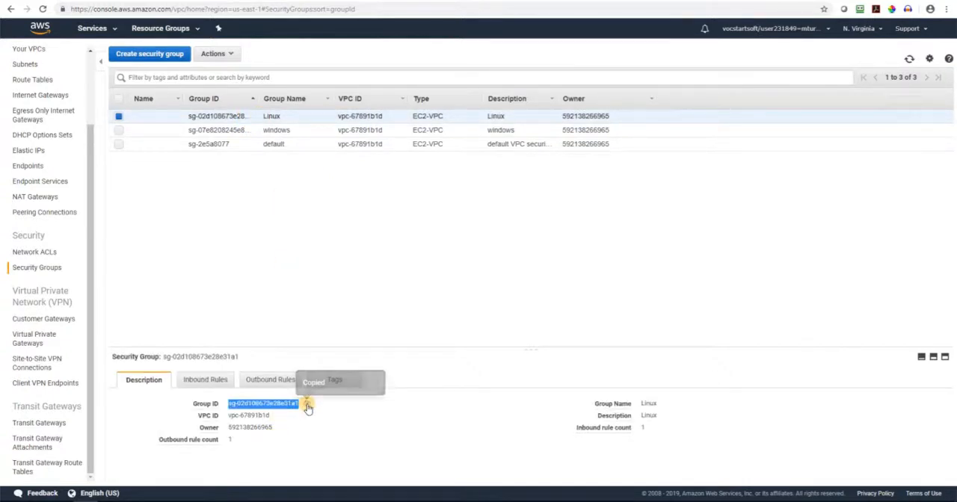
Add a Custom ICMP Rule - IPv4 with protocol All to the inbound rules of the windows security group
{"action": "left_click", "coordinate": [202, 131]}
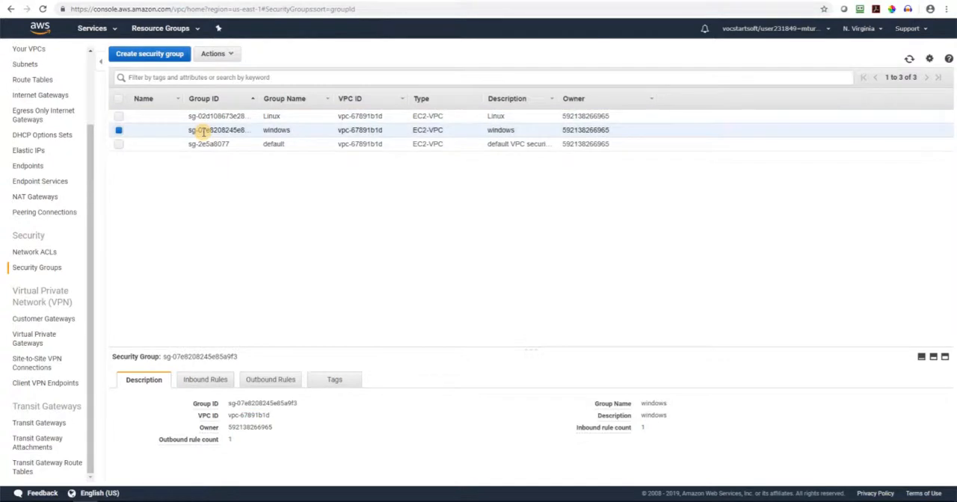
{"action": "left_click", "coordinate": [215, 382]}
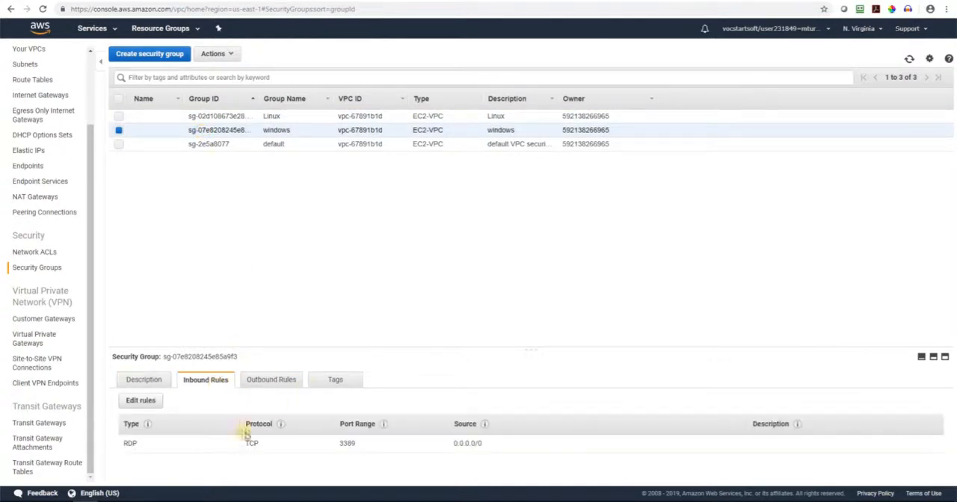
{"action": "left_click", "coordinate": [150, 405]}
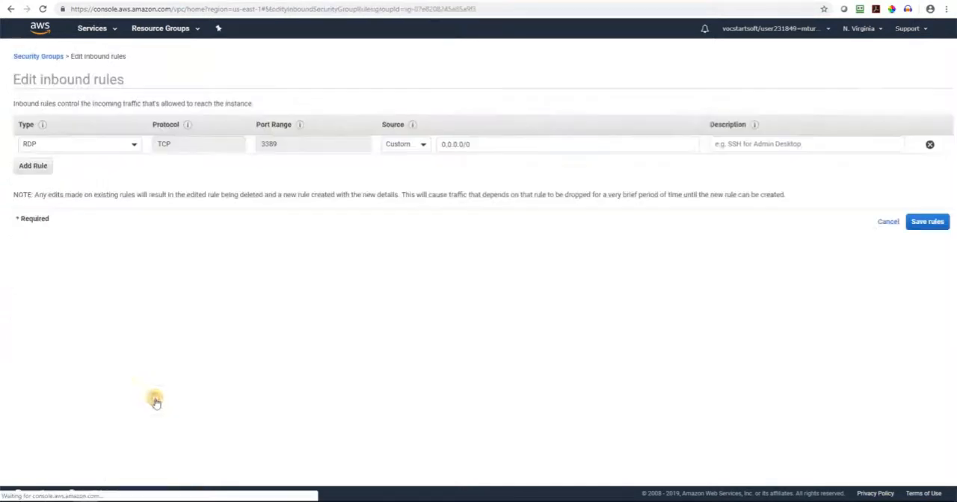
{"action": "left_click", "coordinate": [32, 165]}
{"action": "left_click", "coordinate": [75, 163]}
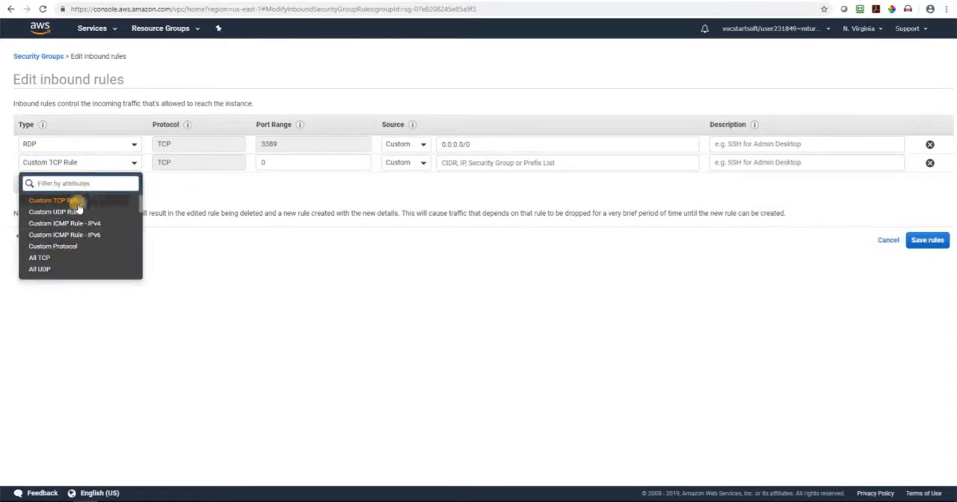
{"action": "left_click", "coordinate": [66, 223]}
{"action": "left_click", "coordinate": [197, 165]}
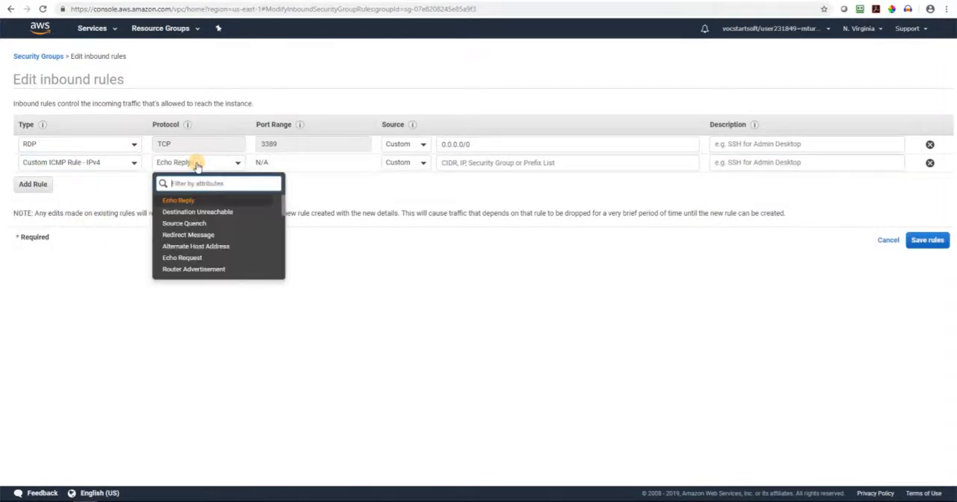
{"action": "scroll", "coordinate": [213, 235], "scroll_direction": "down", "scroll_amount": 10}
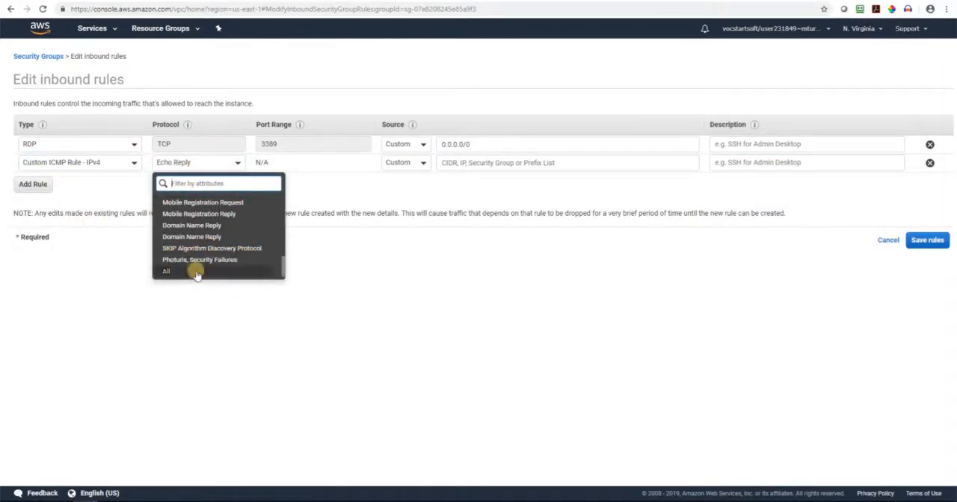
{"action": "left_click", "coordinate": [196, 272]}
Set the new ICMP rule's source to the copied Linux security group ID and save the inbound rules
{"action": "left_click", "coordinate": [481, 165]}
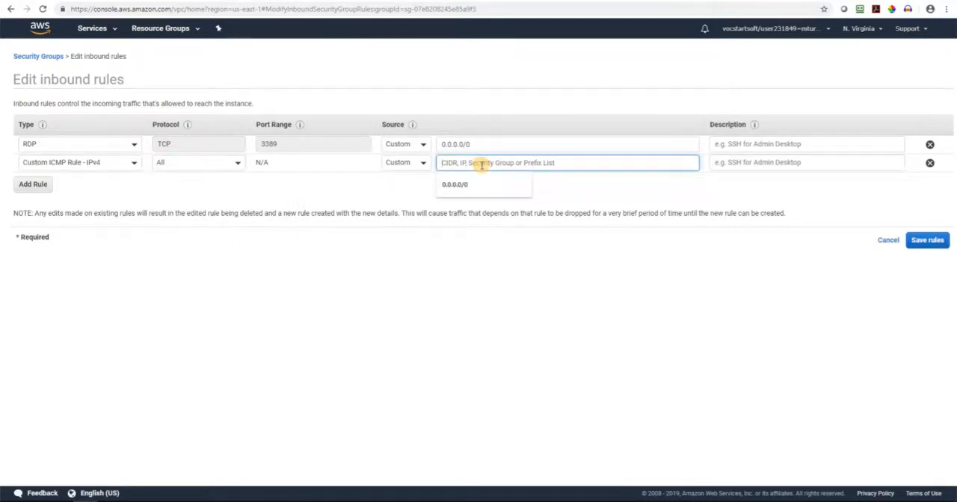
{"action": "key", "text": "ctrl+v"}
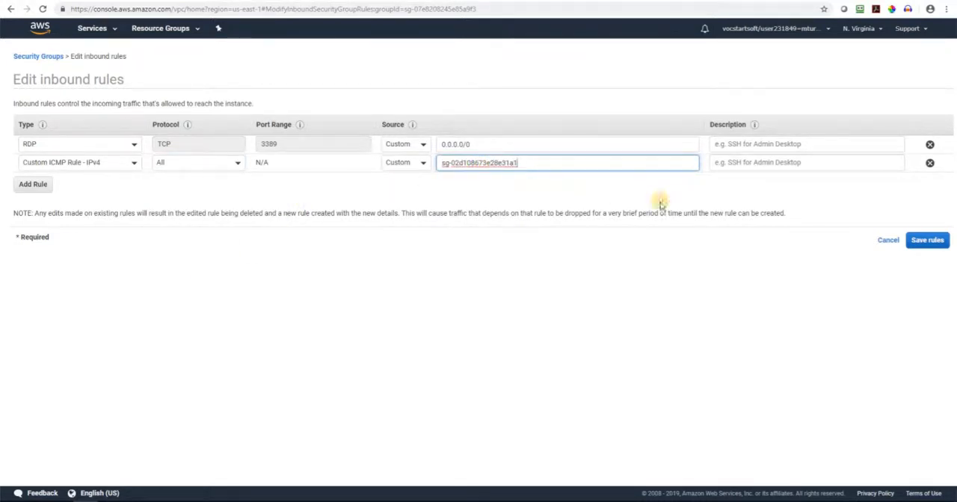
{"action": "left_click", "coordinate": [925, 241]}
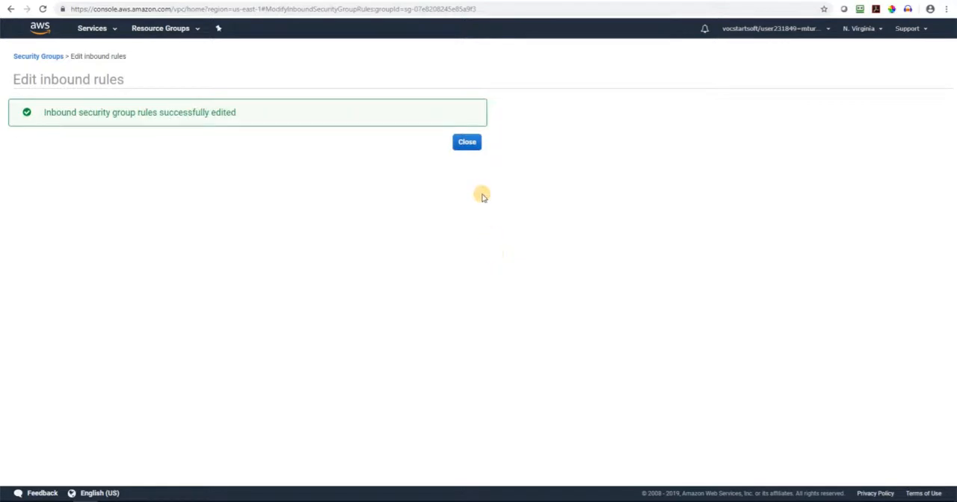
{"action": "left_click", "coordinate": [469, 144]}
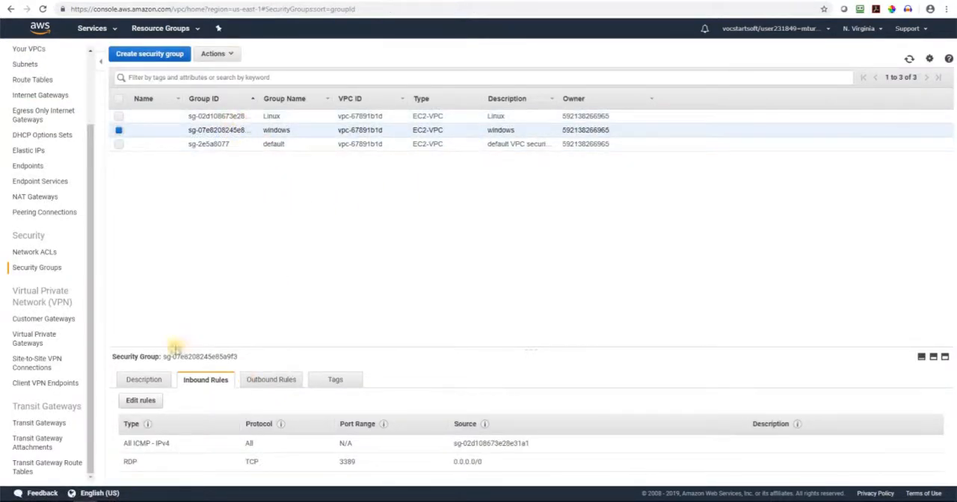
Copy the group ID of the windows security group and open the Linux group's inbound rules for editing
{"action": "left_click", "coordinate": [130, 385]}
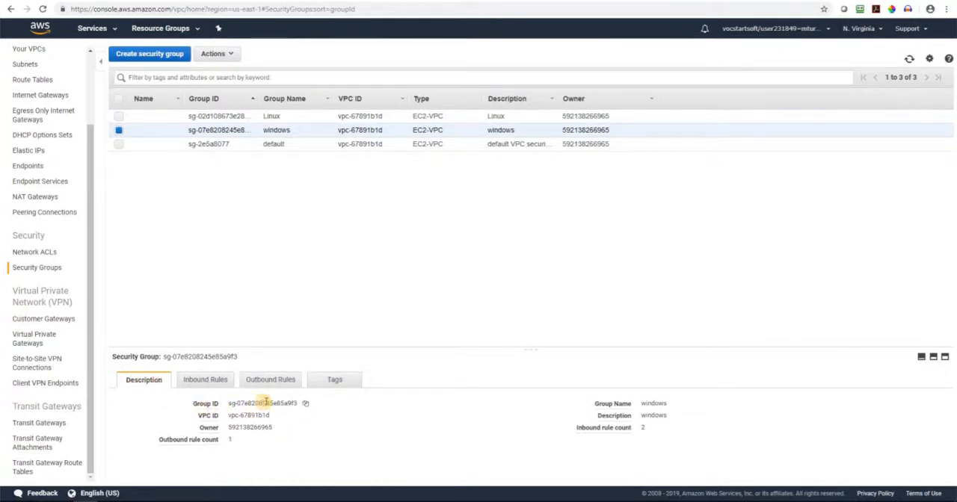
{"action": "left_click", "coordinate": [306, 406]}
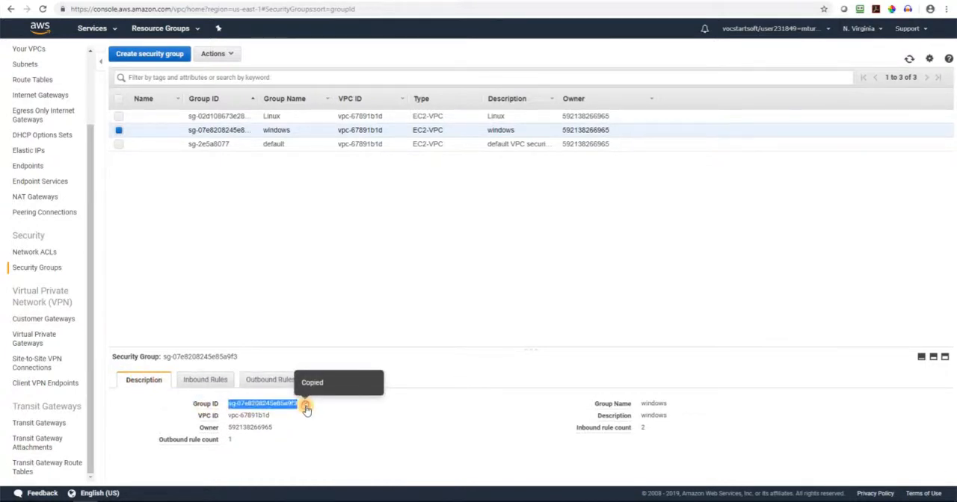
{"action": "left_click", "coordinate": [207, 117]}
{"action": "left_click", "coordinate": [205, 381]}
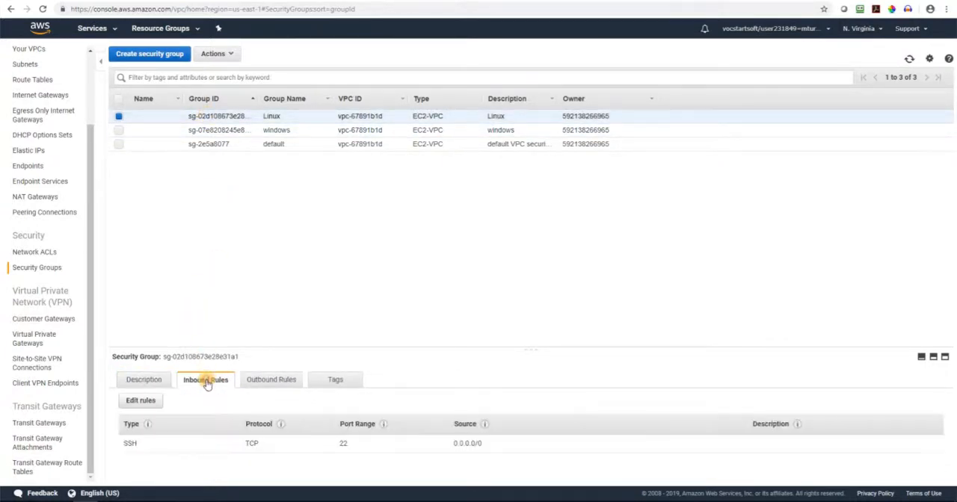
{"action": "left_click", "coordinate": [134, 401]}
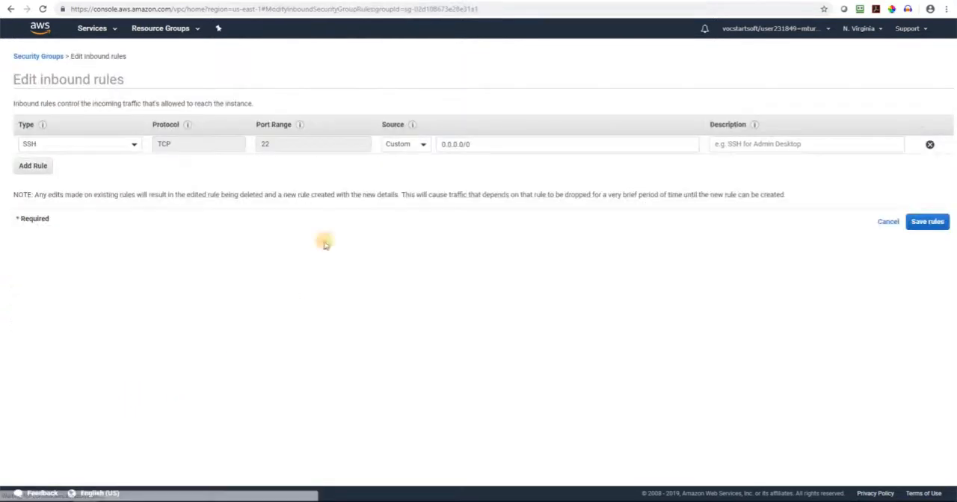
Add a Custom ICMP Rule - IPv4 with protocol All to the Linux security group's inbound rules
{"action": "left_click", "coordinate": [42, 166]}
{"action": "left_click", "coordinate": [66, 163]}
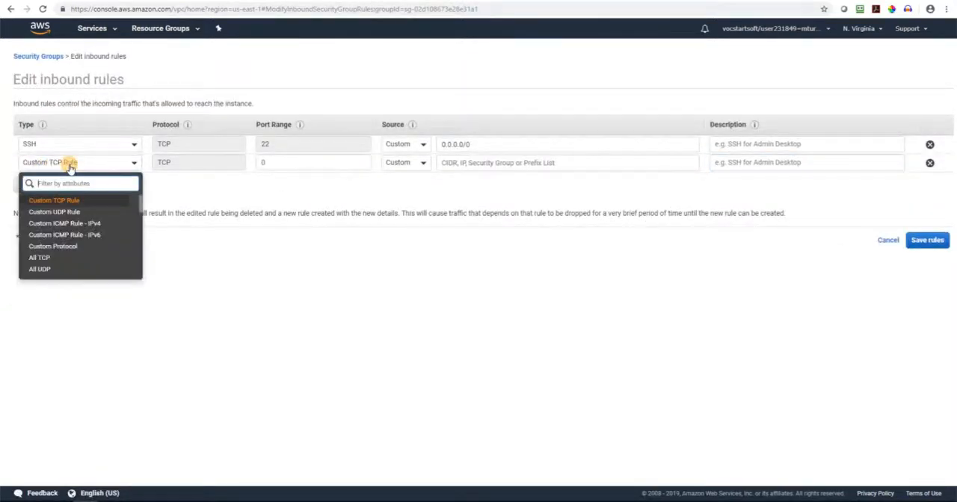
{"action": "left_click", "coordinate": [64, 224]}
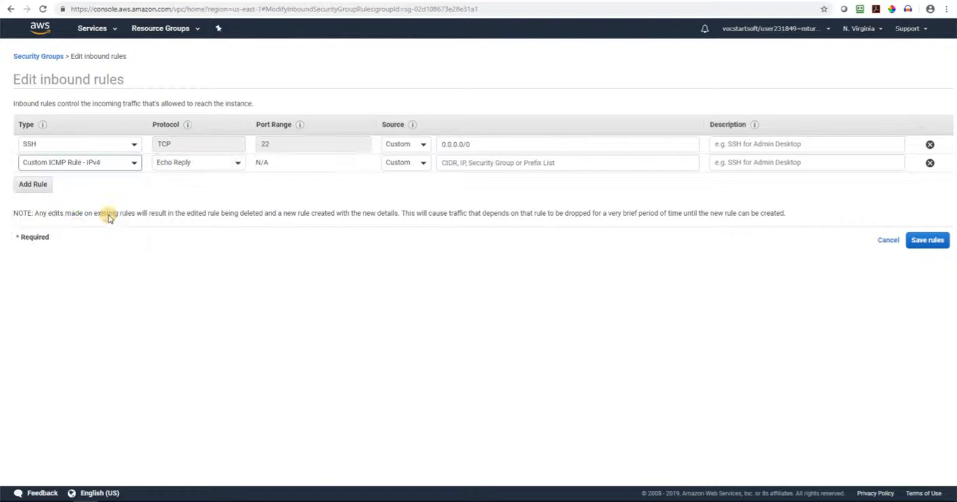
{"action": "left_click", "coordinate": [220, 163]}
{"action": "scroll", "coordinate": [241, 228], "scroll_direction": "down", "scroll_amount": 5}
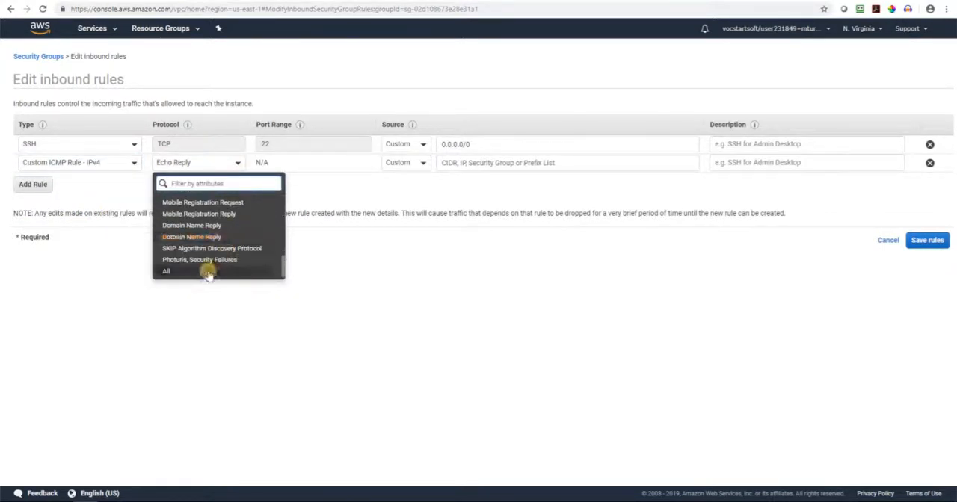
{"action": "left_click", "coordinate": [209, 271]}
Set the Linux group's ICMP rule source to the copied windows security group ID and save the rules
{"action": "left_click", "coordinate": [498, 164]}
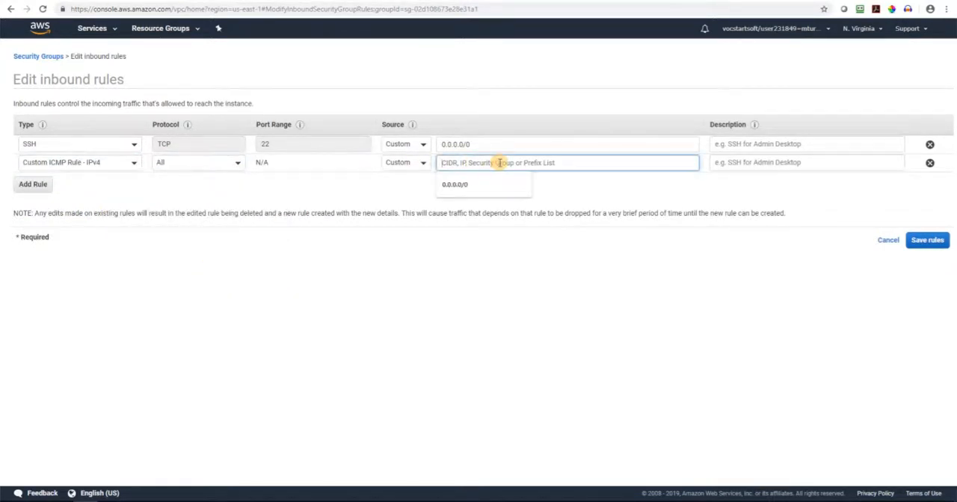
{"action": "key", "text": "ctrl+v"}
{"action": "left_click", "coordinate": [915, 241]}
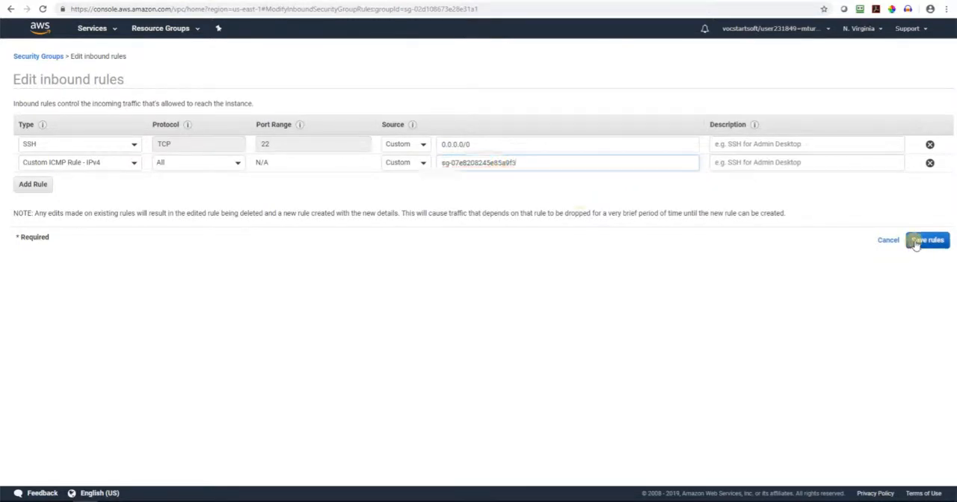
{"action": "left_click", "coordinate": [465, 142]}
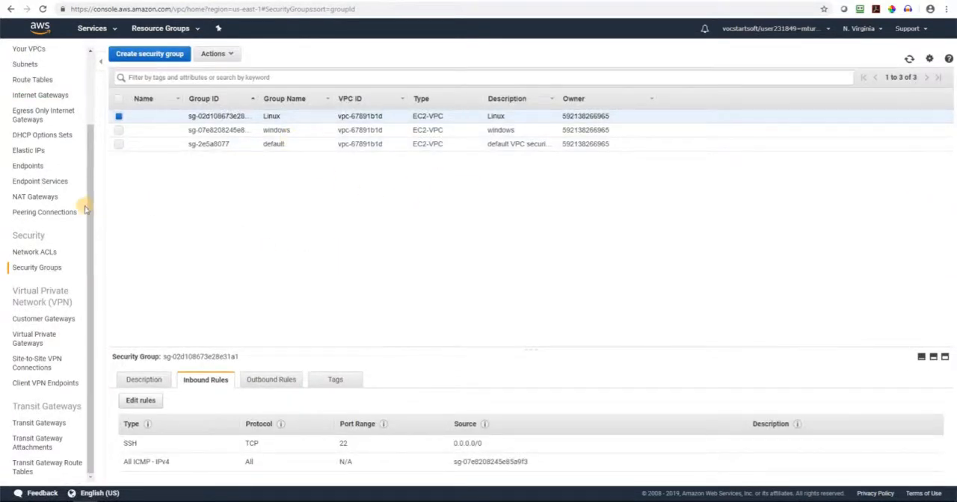
Show the running instances in the EC2 service and select the newly launched Windows instance
{"action": "scroll", "coordinate": [91, 183], "scroll_direction": "up", "scroll_amount": 2}
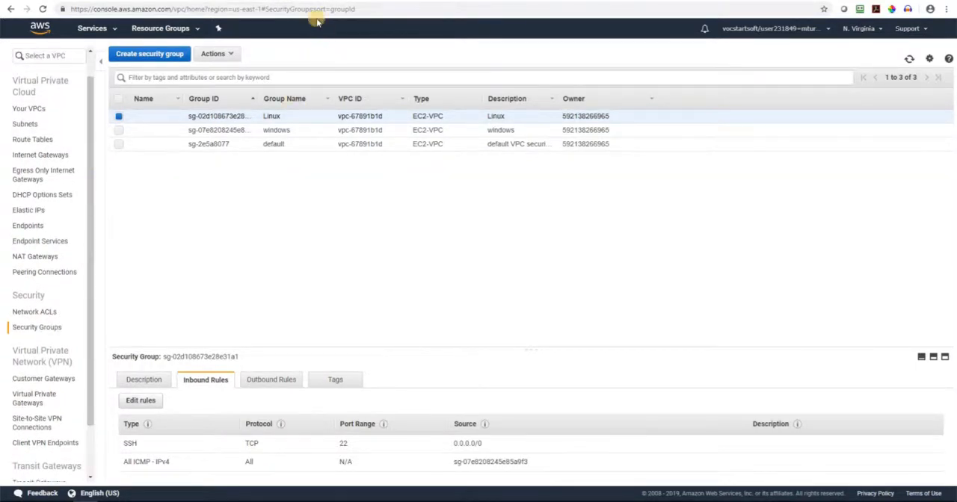
{"action": "left_click", "coordinate": [88, 29]}
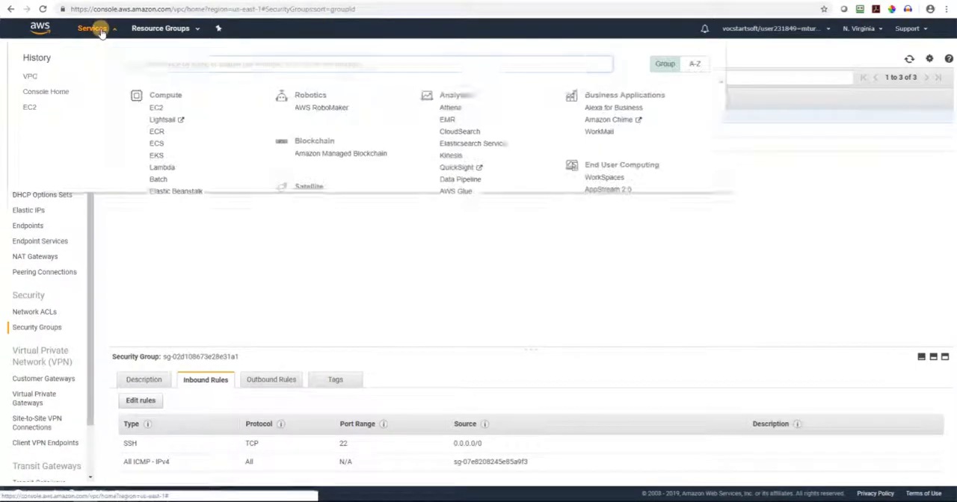
{"action": "left_click", "coordinate": [159, 109]}
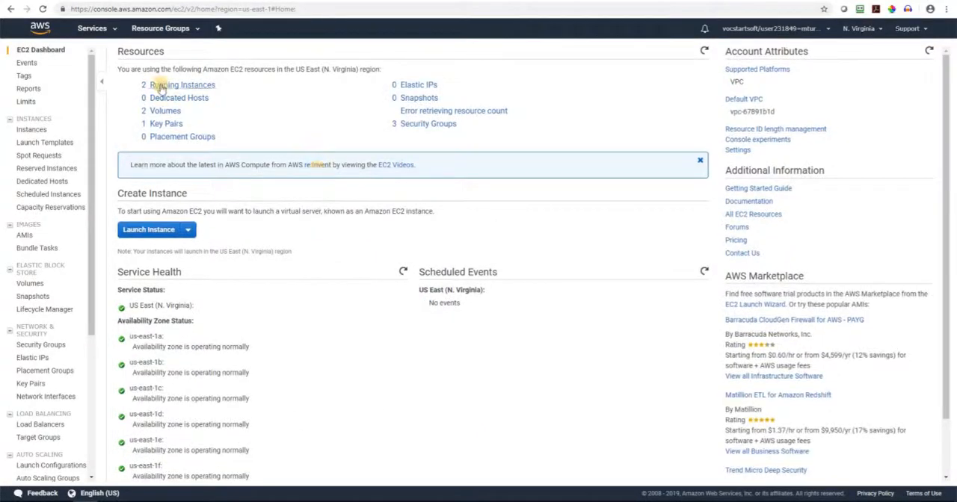
{"action": "left_click", "coordinate": [161, 87]}
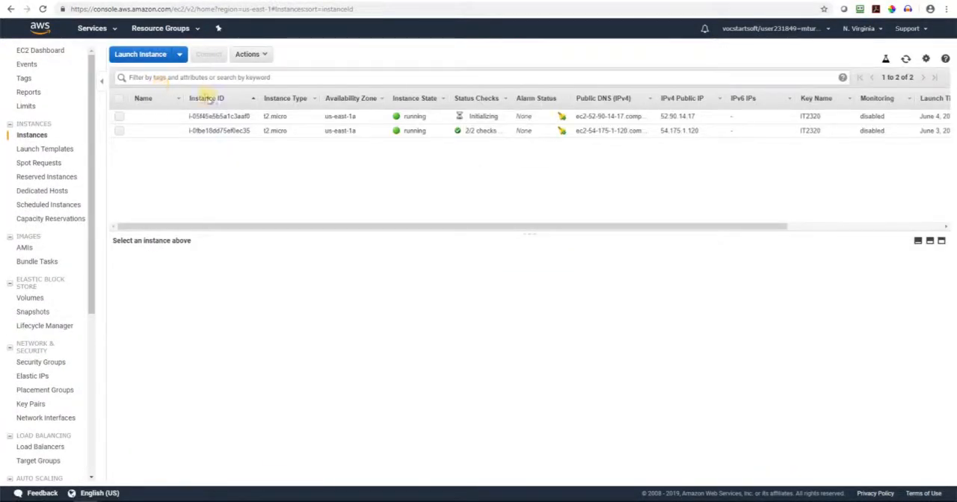
{"action": "left_click", "coordinate": [503, 118]}
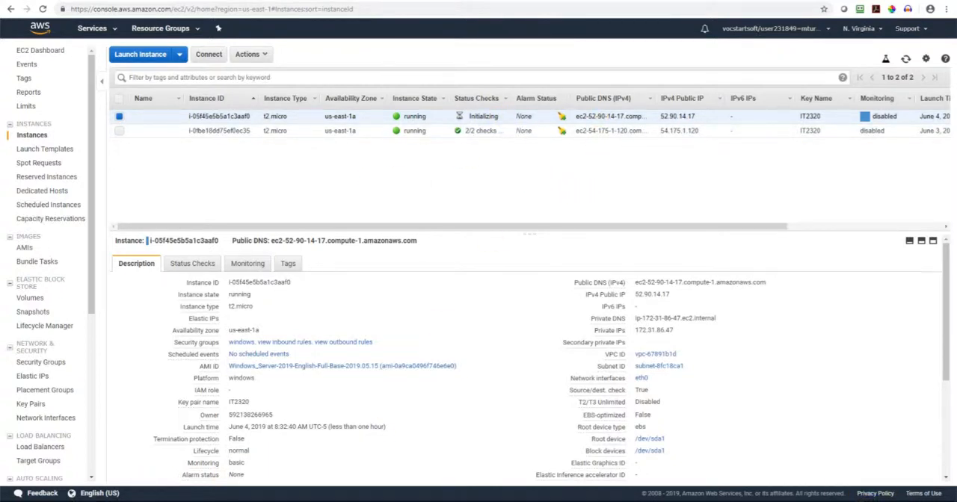
{"action": "left_click", "coordinate": [856, 501]}
{"action": "right_click", "coordinate": [875, 494]}
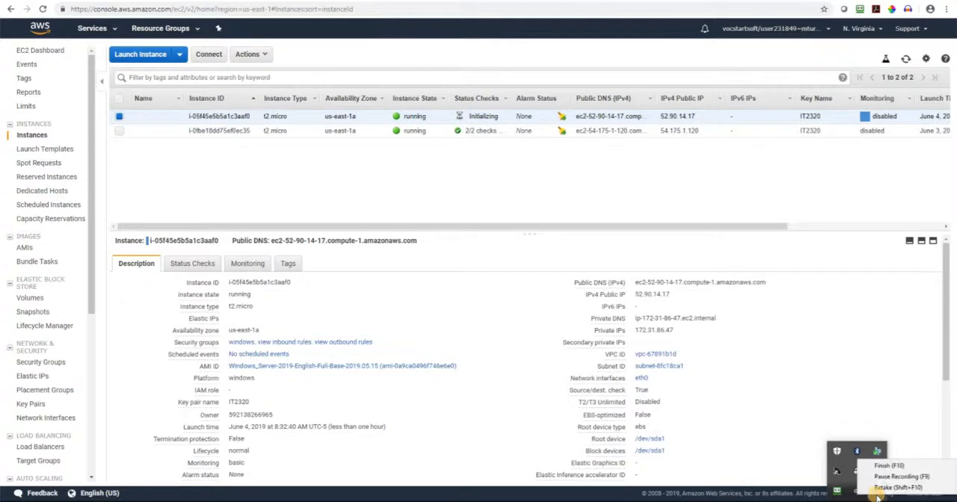
{"action": "left_click", "coordinate": [900, 478]}
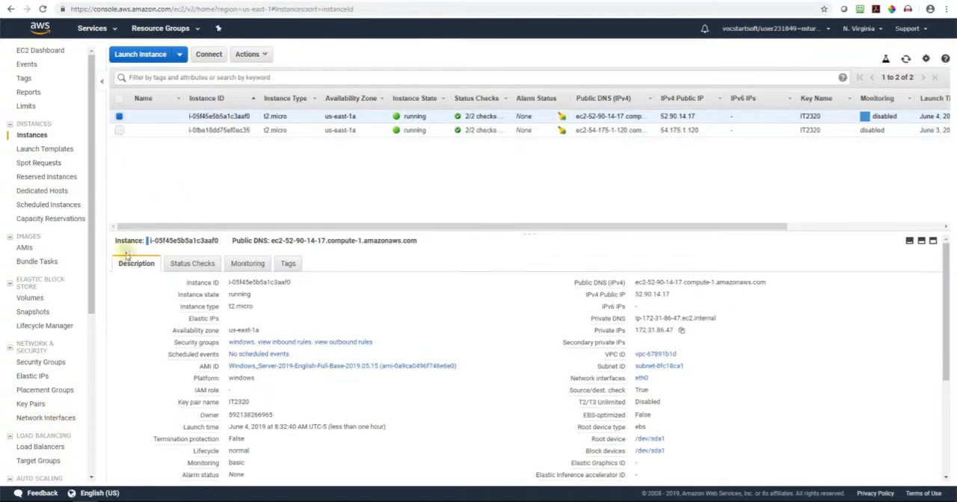
Open the connection options for the Windows instance and download its Remote Desktop file
{"action": "left_click", "coordinate": [204, 56]}
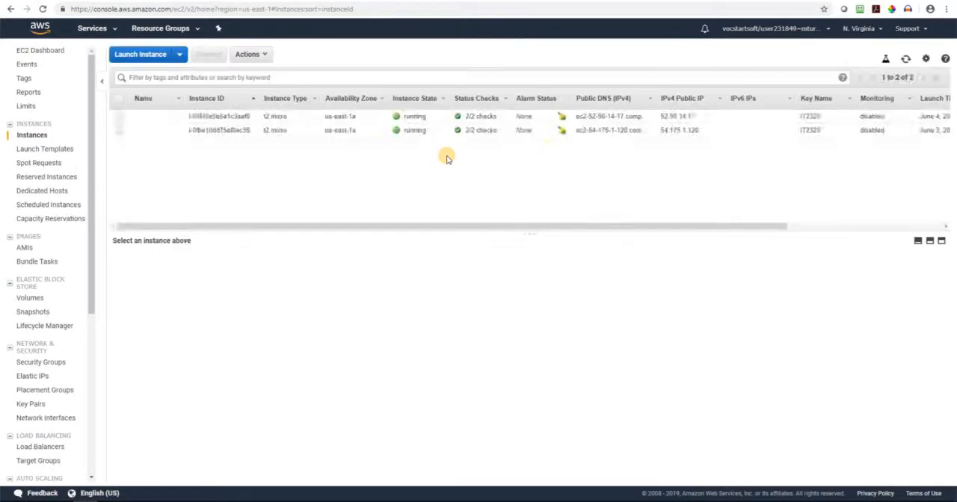
{"action": "left_click", "coordinate": [185, 117]}
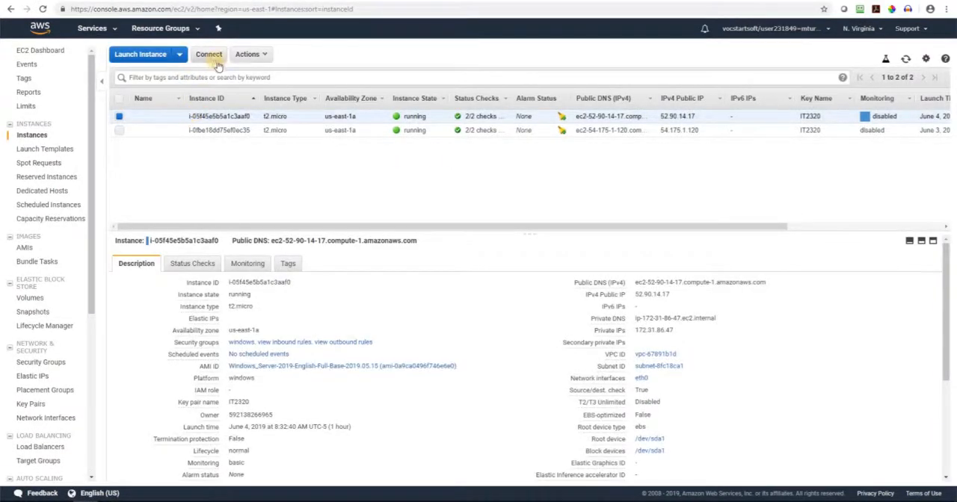
{"action": "left_click", "coordinate": [215, 58]}
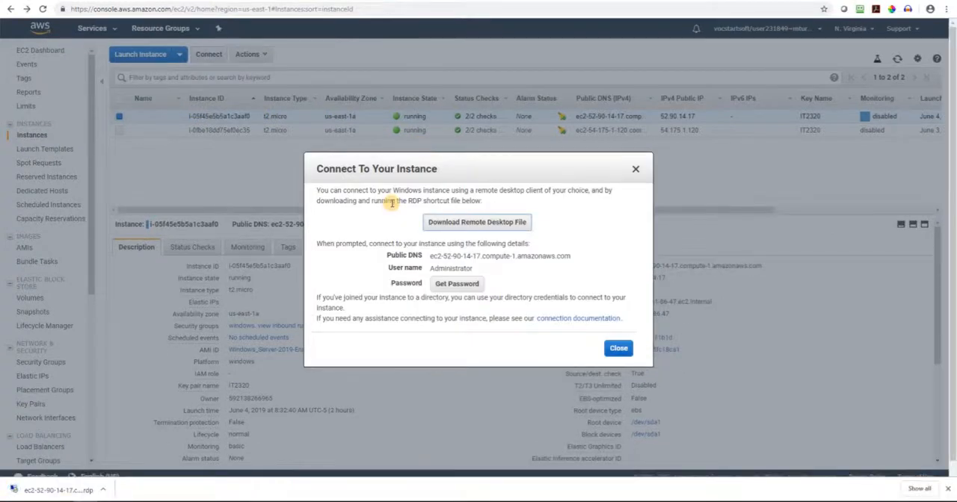
Start retrieving the instance password and choose IT2320.pem from Hallmark > Courses > 2019 > ITCC2320-M-EVE-190426 > Software in Dropbox as the key pair file
{"action": "left_click", "coordinate": [456, 284]}
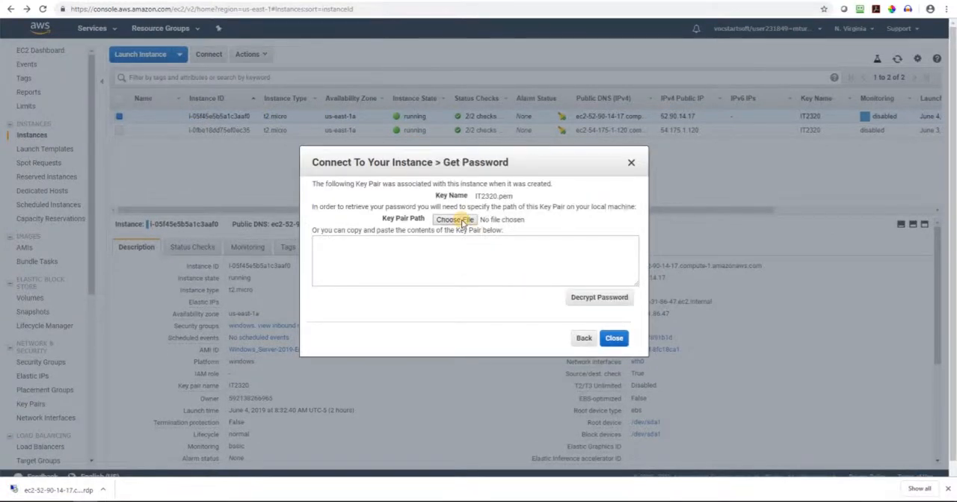
{"action": "left_click", "coordinate": [462, 221]}
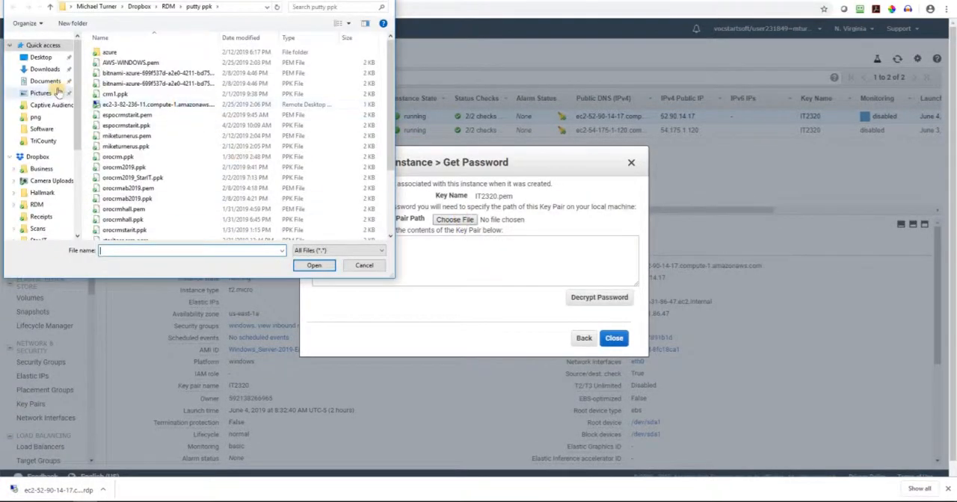
{"action": "left_click", "coordinate": [38, 157]}
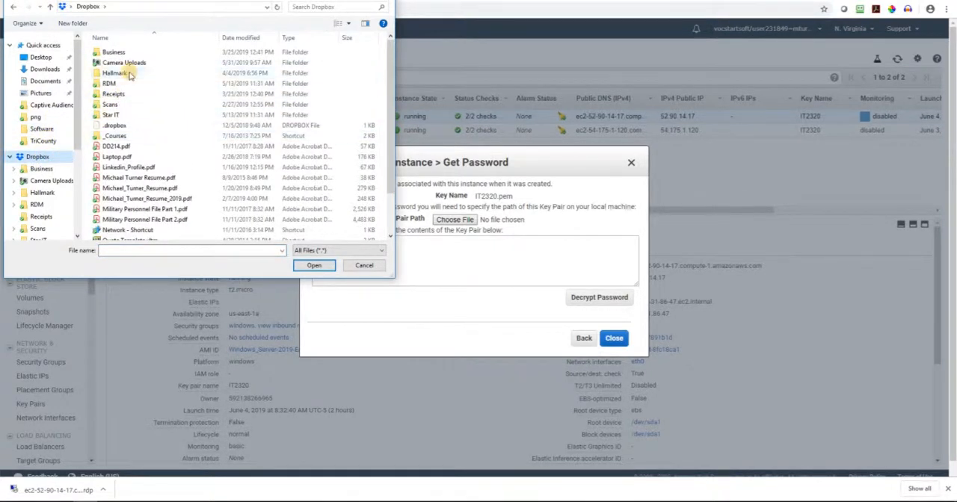
{"action": "left_click", "coordinate": [13, 6]}
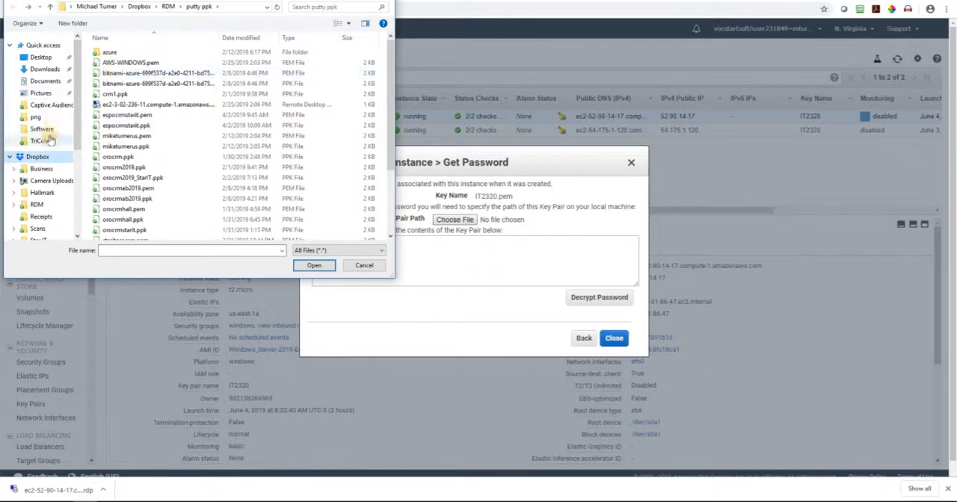
{"action": "left_click", "coordinate": [42, 193]}
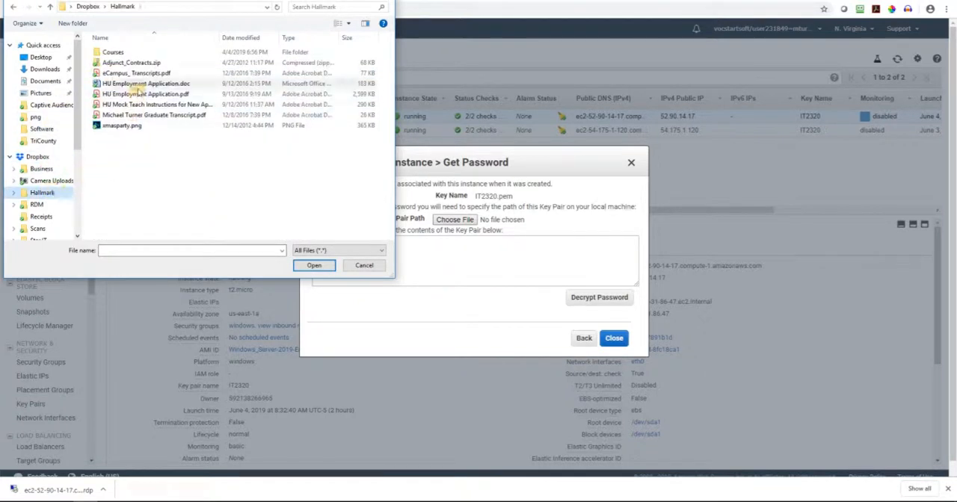
{"action": "double_click", "coordinate": [135, 53]}
{"action": "double_click", "coordinate": [109, 53]}
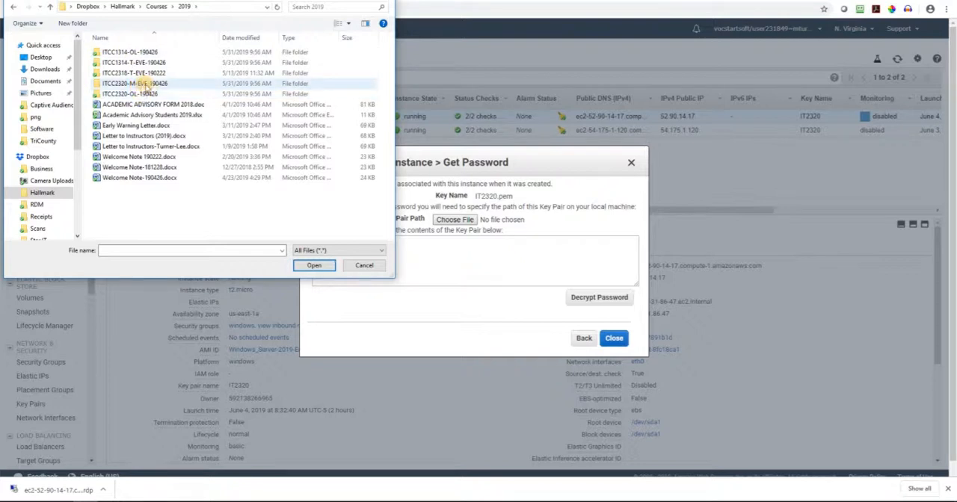
{"action": "double_click", "coordinate": [142, 83]}
{"action": "double_click", "coordinate": [123, 63]}
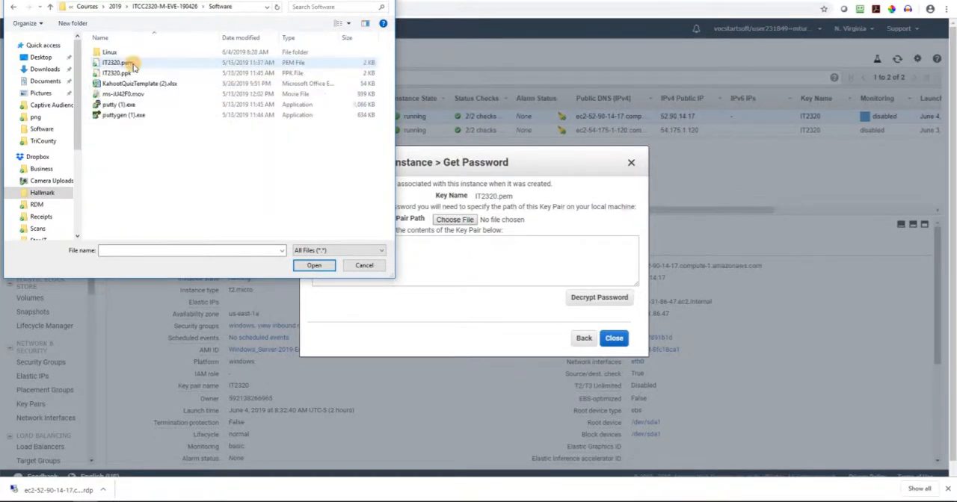
{"action": "double_click", "coordinate": [147, 68]}
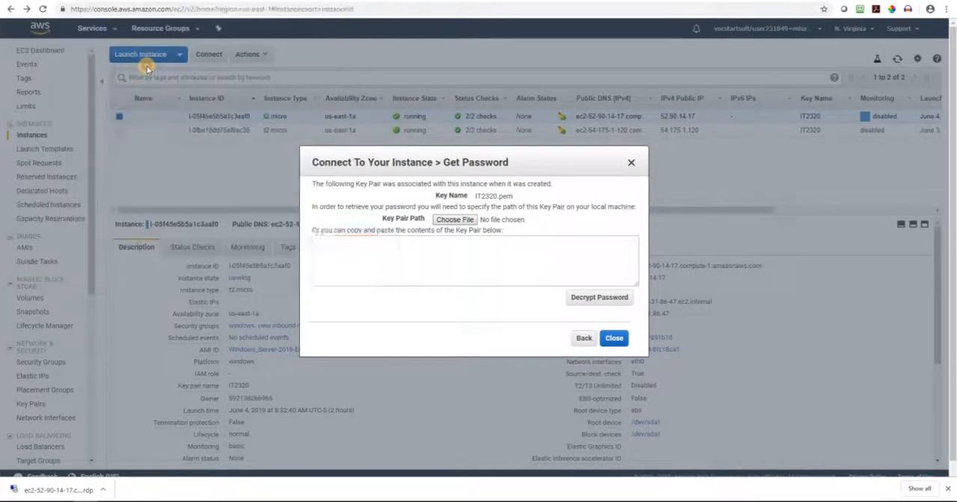
Decrypt the Windows instance's Administrator password, copy it and close the connection details
{"action": "left_click", "coordinate": [594, 298]}
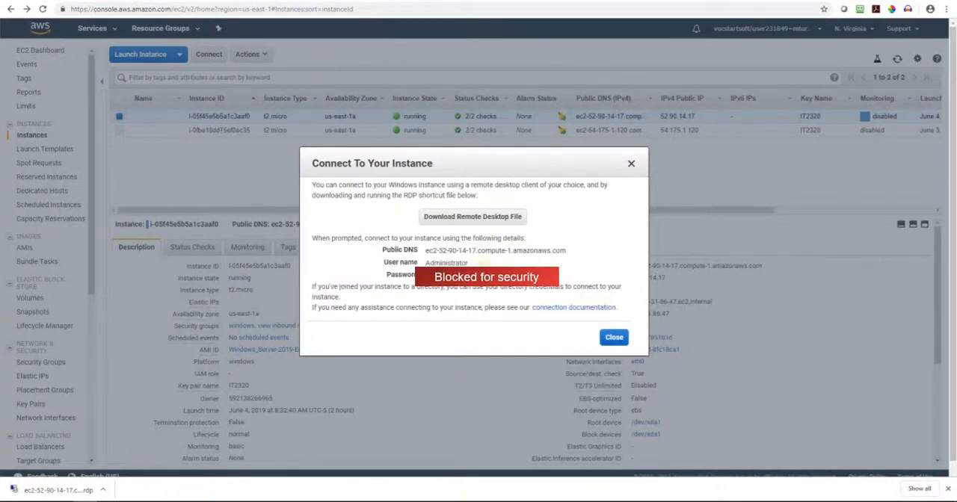
{"action": "left_click", "coordinate": [564, 277]}
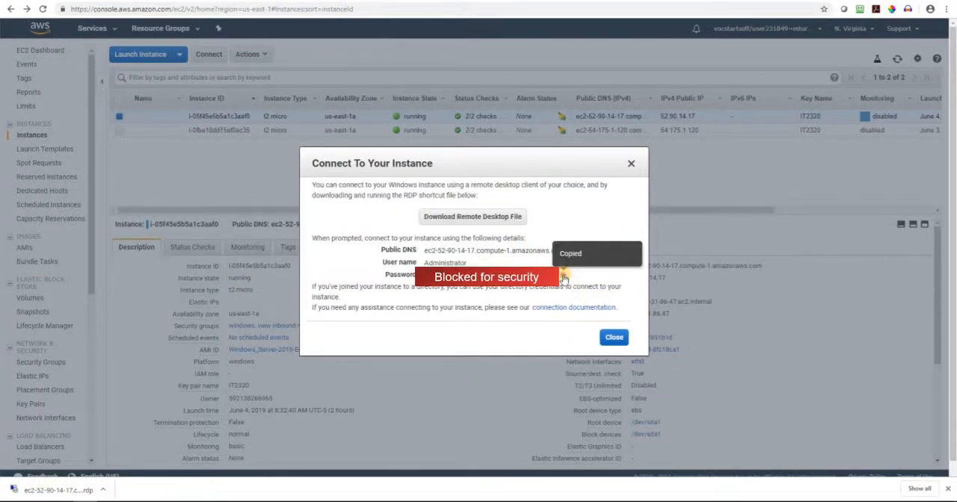
{"action": "left_click", "coordinate": [612, 337]}
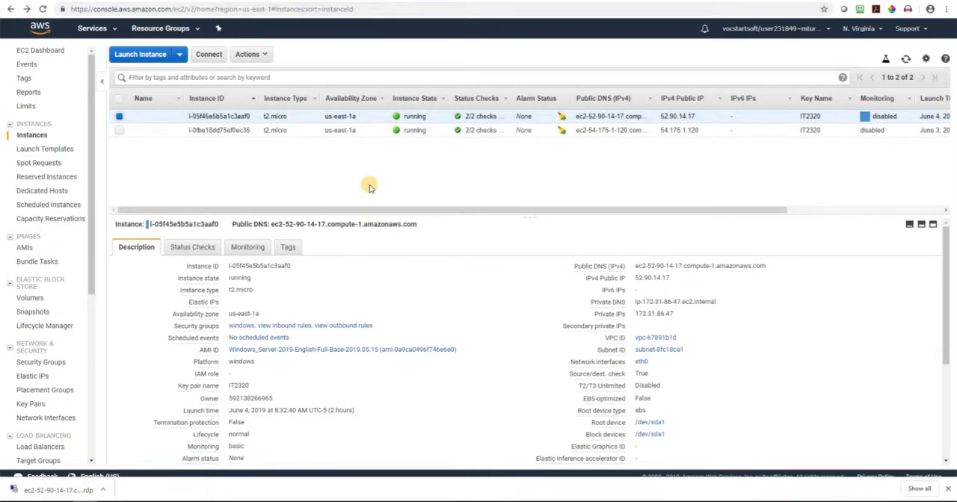
Open the downloaded Remote Desktop file, accept the unknown publisher and submit the copied Administrator password
{"action": "left_click", "coordinate": [68, 490]}
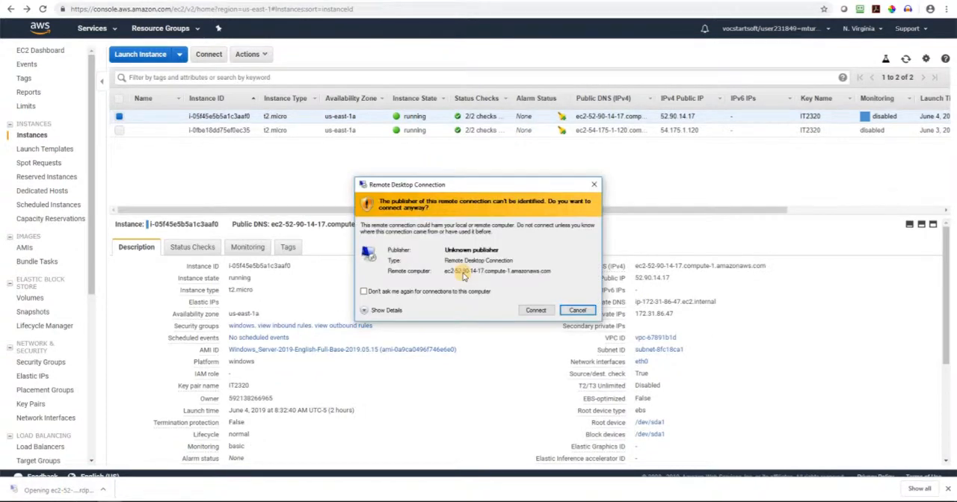
{"action": "left_click", "coordinate": [543, 311]}
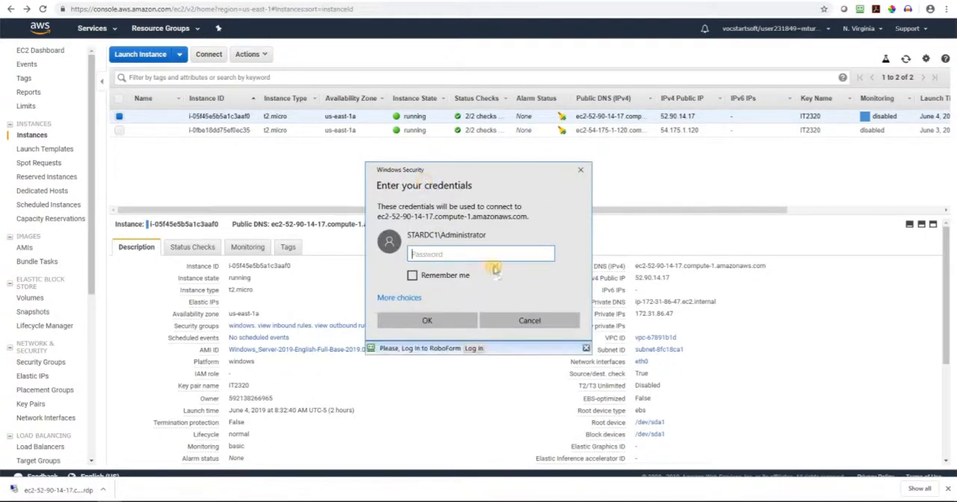
{"action": "key", "text": "ctrl+v"}
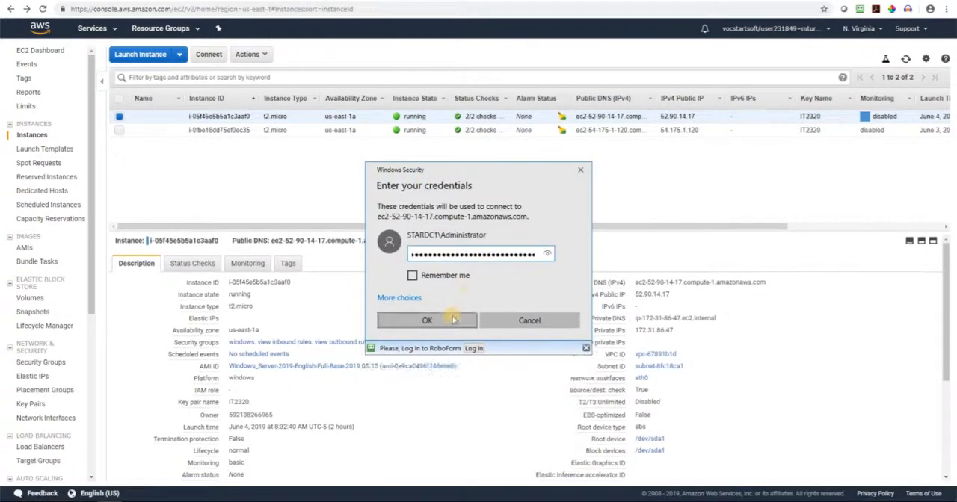
{"action": "left_click", "coordinate": [450, 321]}
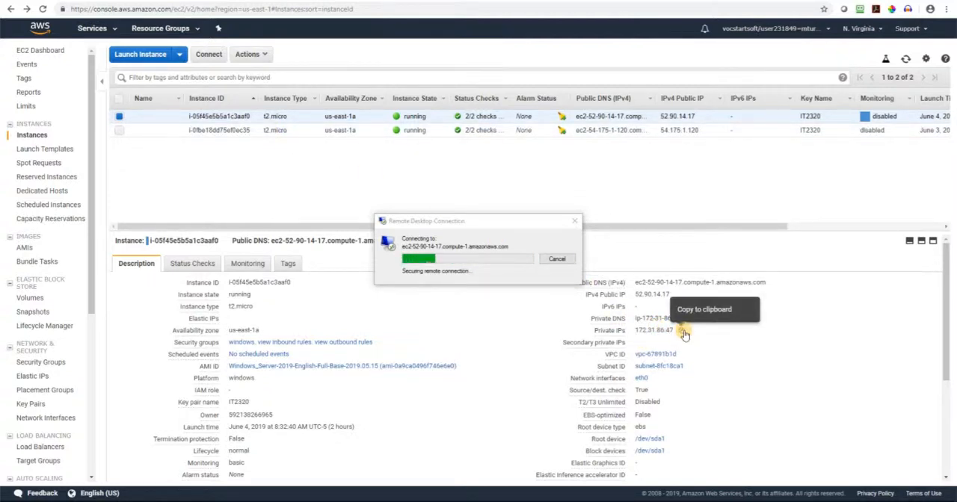
Copy the Linux instance's private IP address from its description and continue to the remote Windows desktop
{"action": "left_click", "coordinate": [249, 130]}
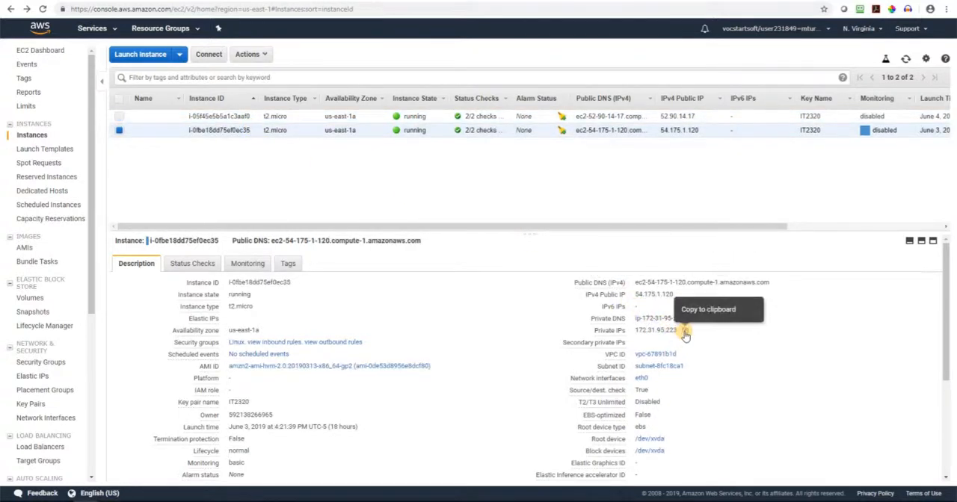
{"action": "left_click", "coordinate": [684, 333]}
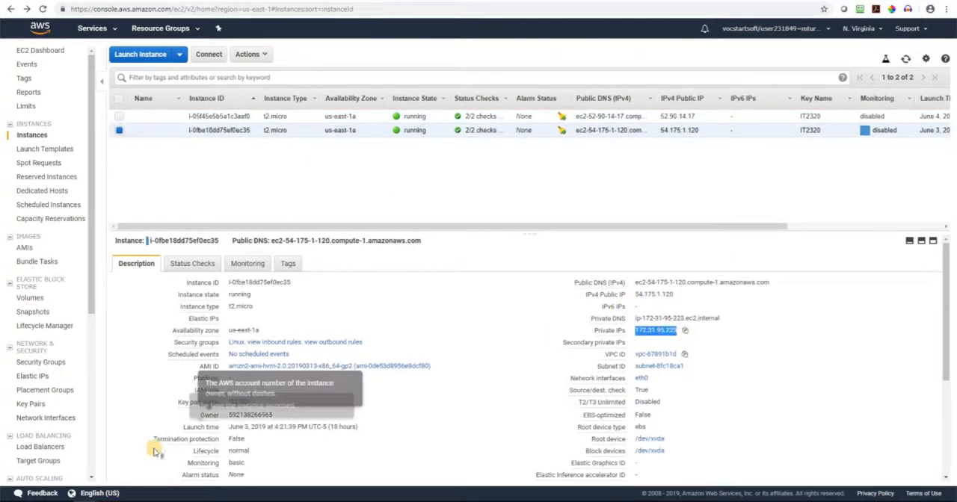
{"action": "left_click", "coordinate": [509, 336]}
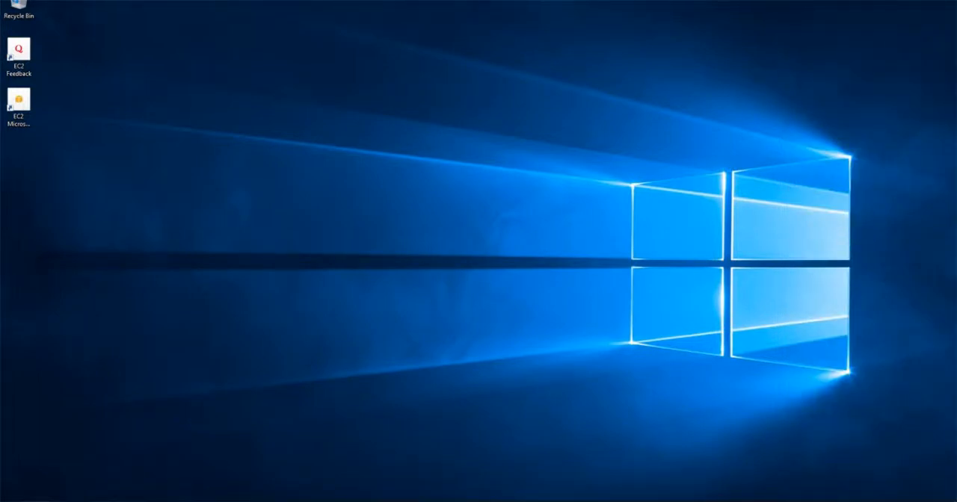
Search for cmd on the remote Windows instance and open Command Prompt
{"action": "left_click", "coordinate": [51, 491]}
{"action": "type", "text": "d"}
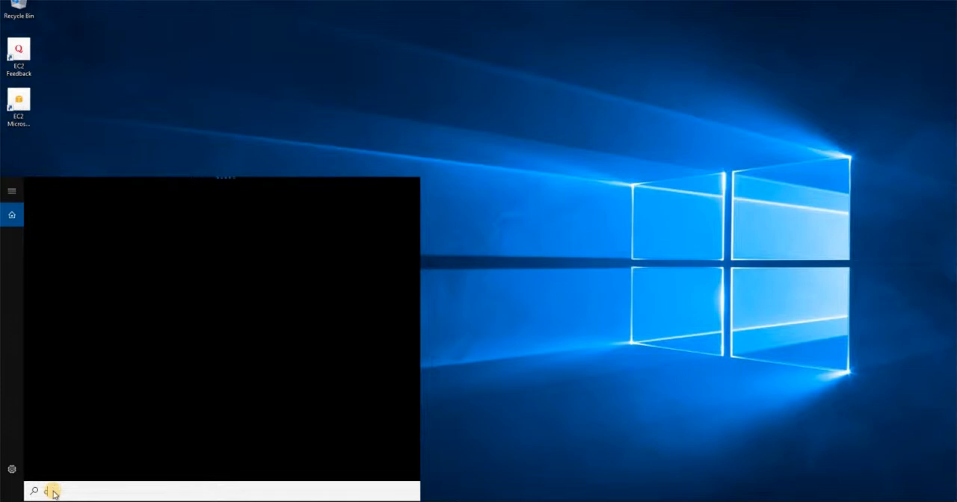
{"action": "type", "text": "md"}
{"action": "left_click", "coordinate": [88, 229]}
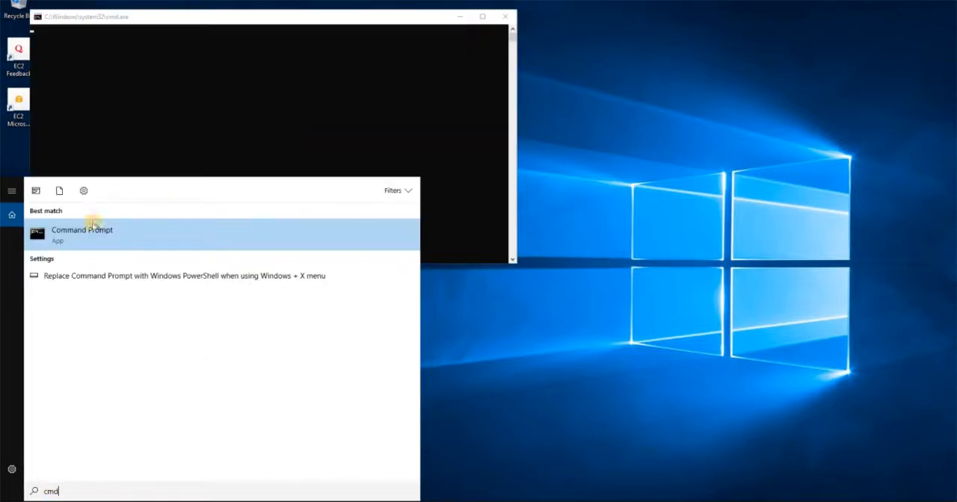
{"action": "left_click", "coordinate": [88, 233]}
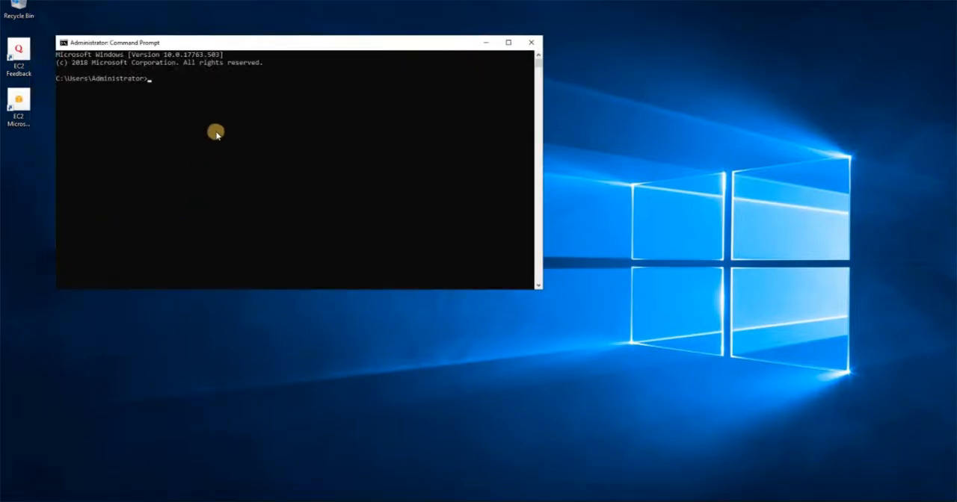
Ping the Linux instance's private IP address, 172.31.95.223, from the remote Command Prompt
{"action": "left_click", "coordinate": [226, 102]}
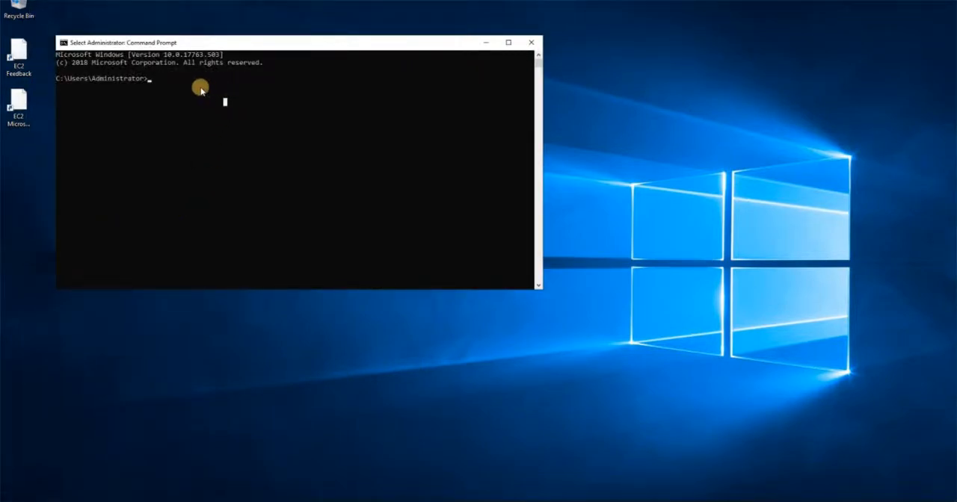
{"action": "type", "text": "ping"}
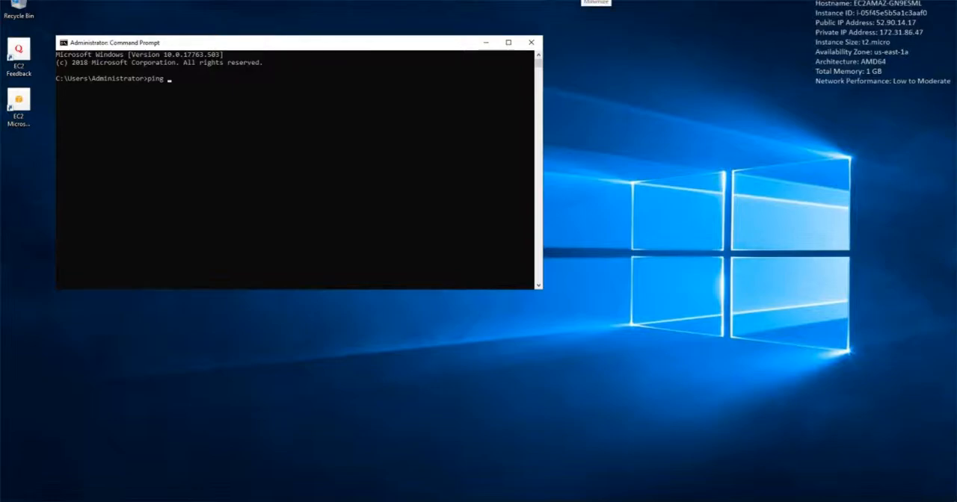
{"action": "left_click", "coordinate": [582, 2]}
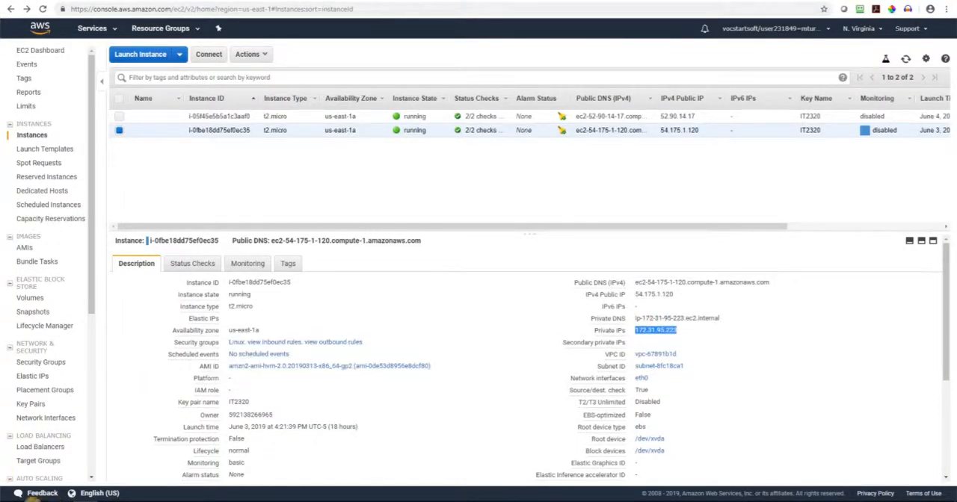
{"action": "left_click", "coordinate": [32, 501]}
{"action": "left_click", "coordinate": [37, 501]}
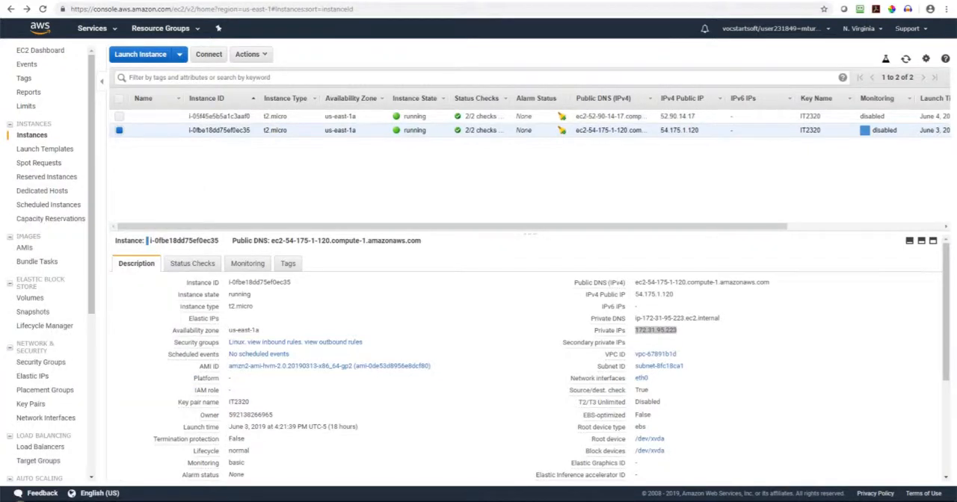
{"action": "left_click", "coordinate": [11, 501]}
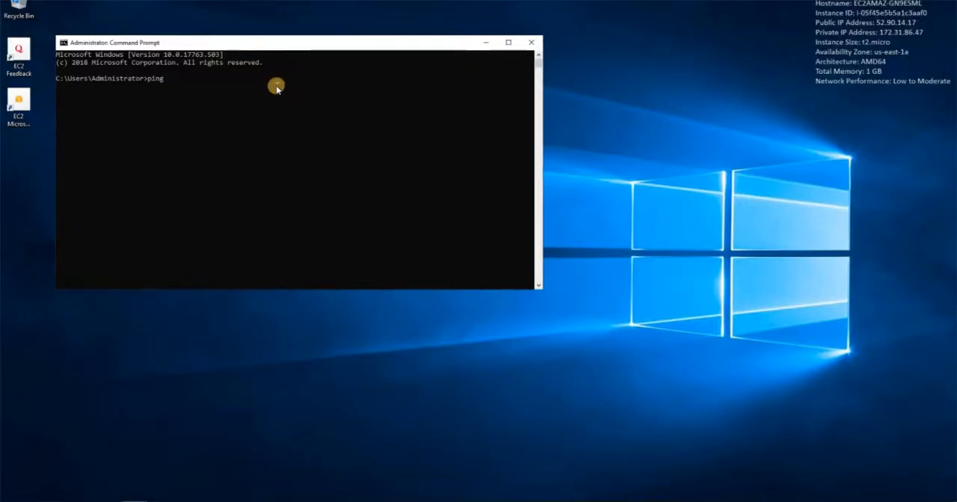
{"action": "left_click", "coordinate": [276, 87]}
{"action": "type", "text": "172.31."}
{"action": "type", "text": "0"}
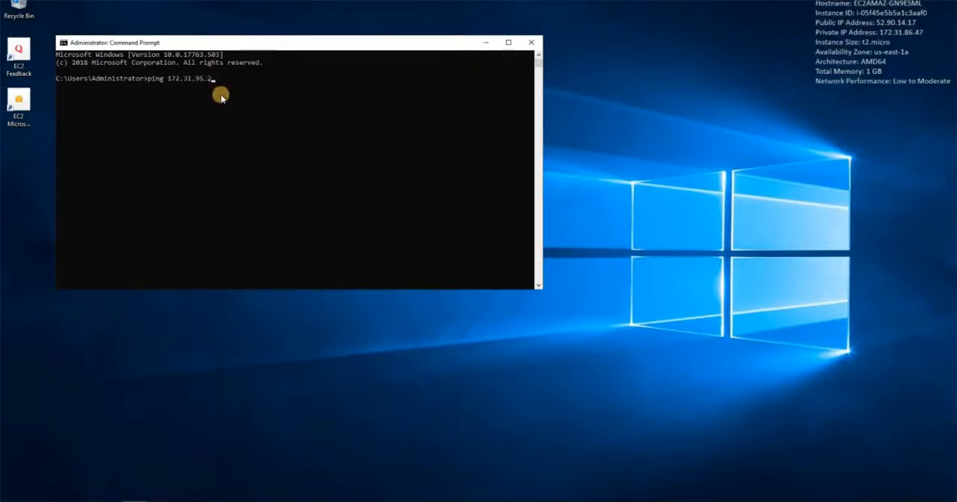
{"action": "key", "text": "Return"}
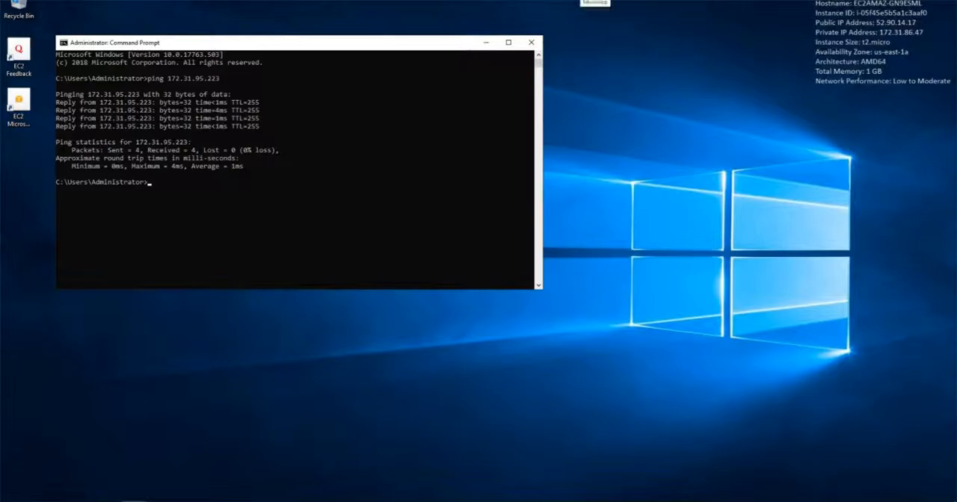
Return from the remote desktop to the EC2 console and show the Windows instance's details
{"action": "left_click", "coordinate": [584, 1]}
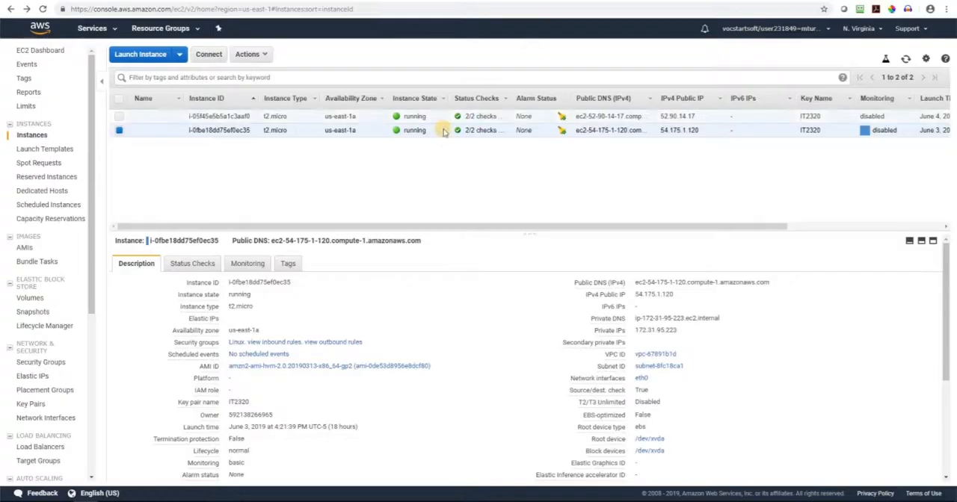
{"action": "left_click", "coordinate": [250, 116]}
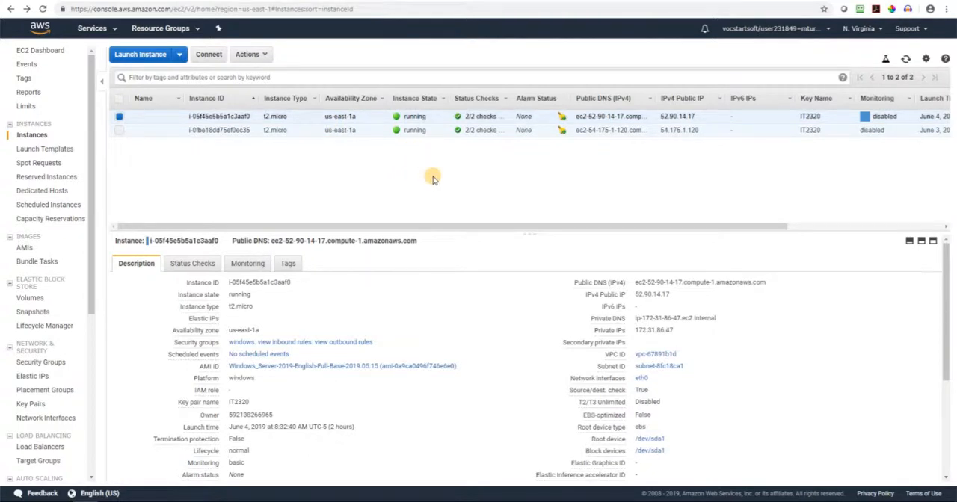
Search the local computer for putty and clear the search text
{"action": "key", "text": "super"}
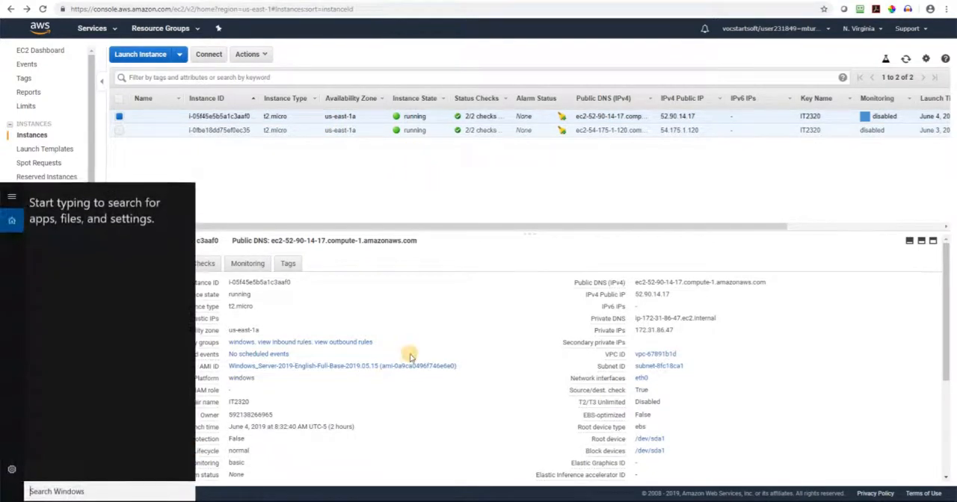
{"action": "type", "text": "putty"}
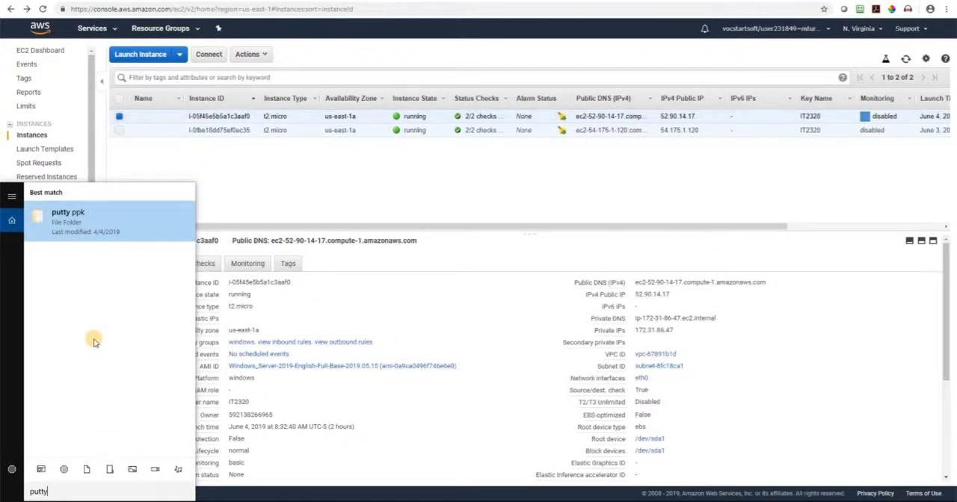
{"action": "key", "text": "BackSpace"}
{"action": "key", "text": "BackSpace"}
{"action": "key", "text": "BackSpace"}
{"action": "key", "text": "BackSpace"}
{"action": "key", "text": "BackSpace"}
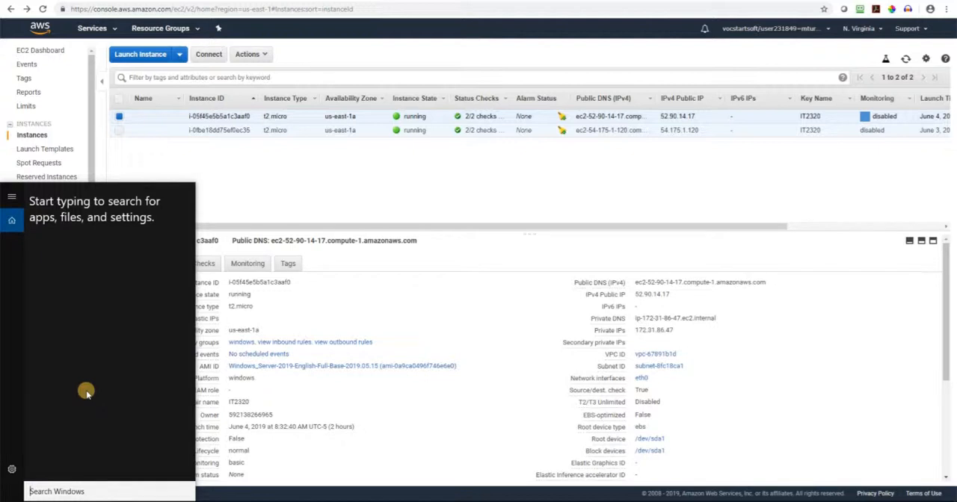
Open the RDM folder in Dropbox on the local computer and launch putty.exe
{"action": "right_click", "coordinate": [15, 501]}
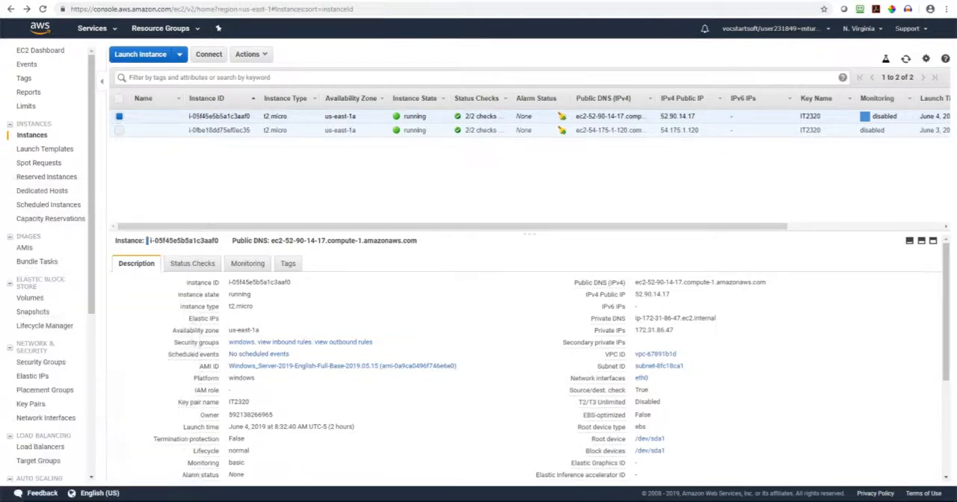
{"action": "left_click", "coordinate": [71, 429]}
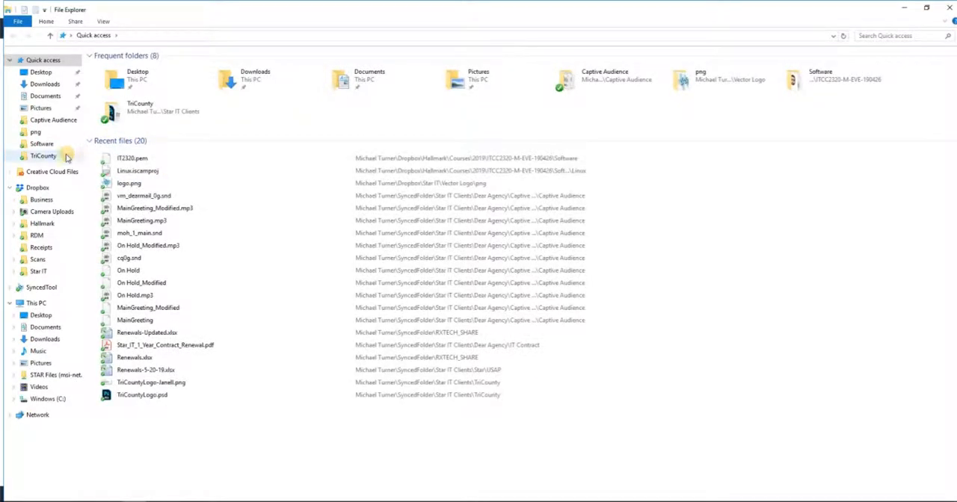
{"action": "left_click", "coordinate": [39, 187]}
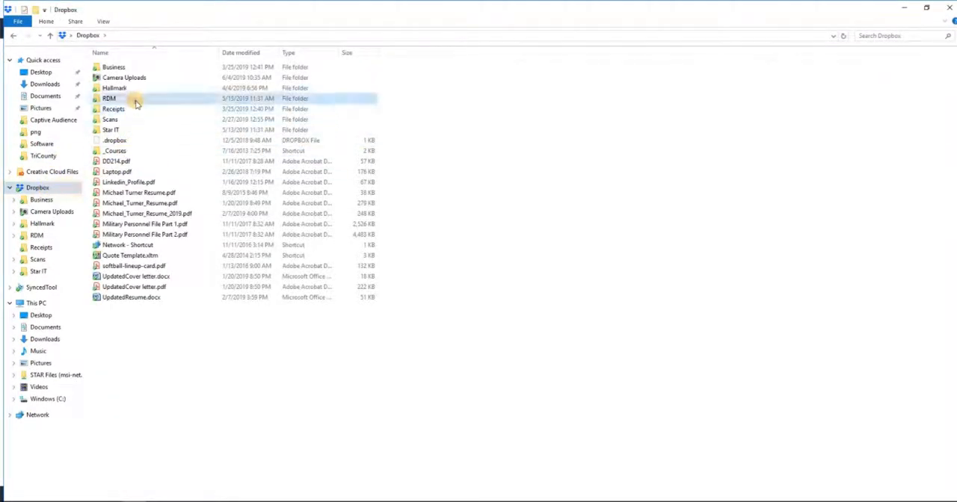
{"action": "double_click", "coordinate": [130, 98]}
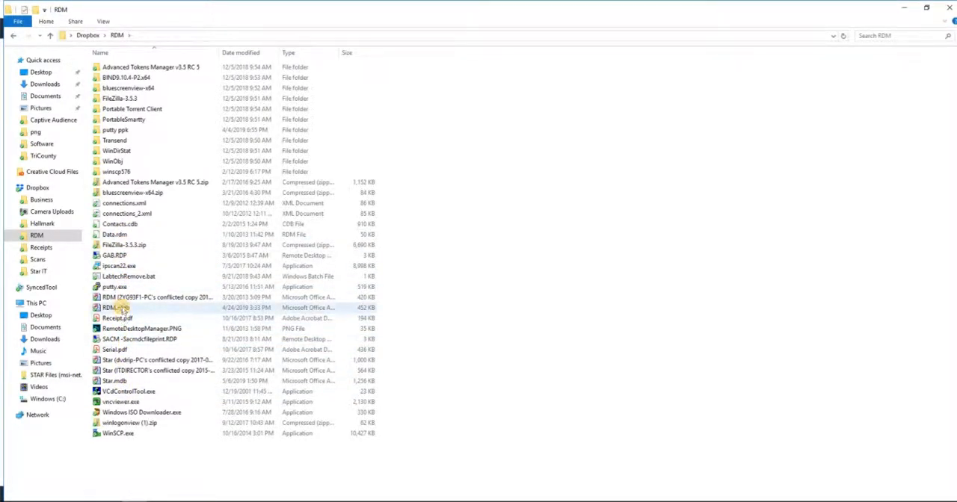
{"action": "double_click", "coordinate": [115, 286]}
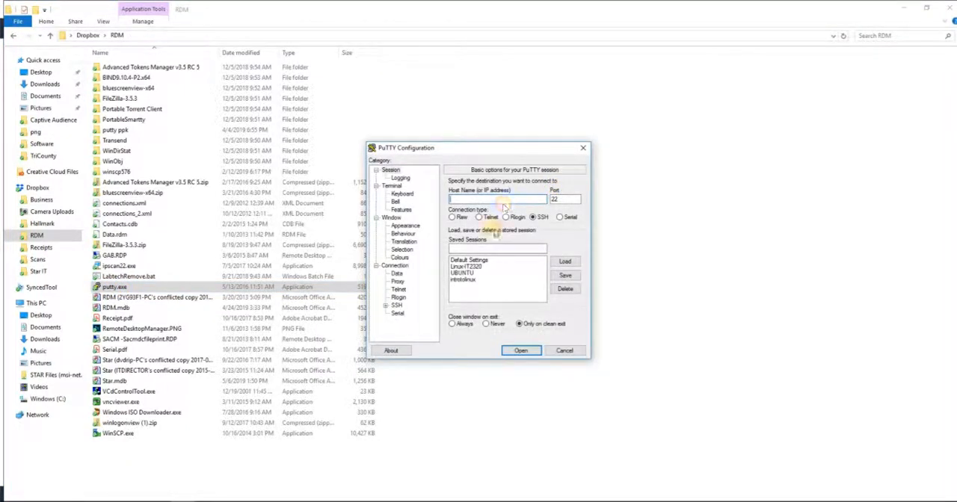
{"action": "double_click", "coordinate": [473, 266]}
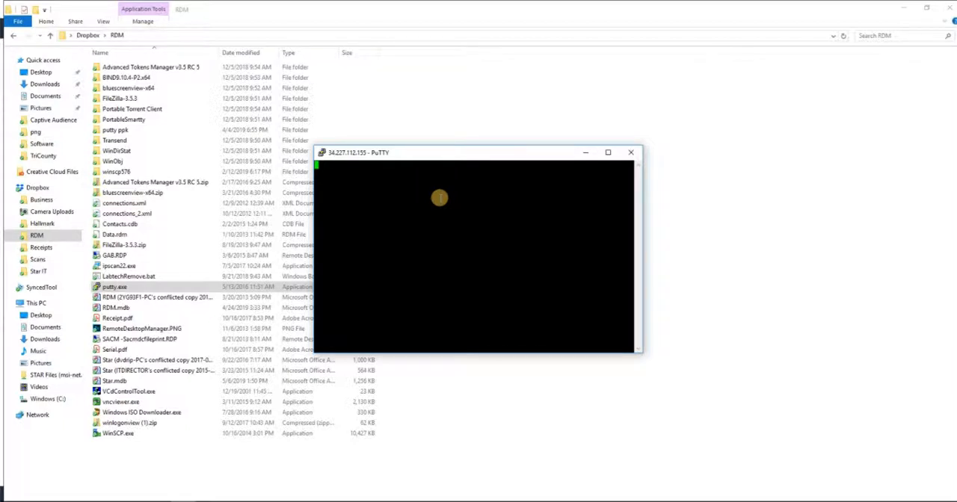
{"action": "left_click_drag", "start_coordinate": [459, 153], "coordinate": [450, 126]}
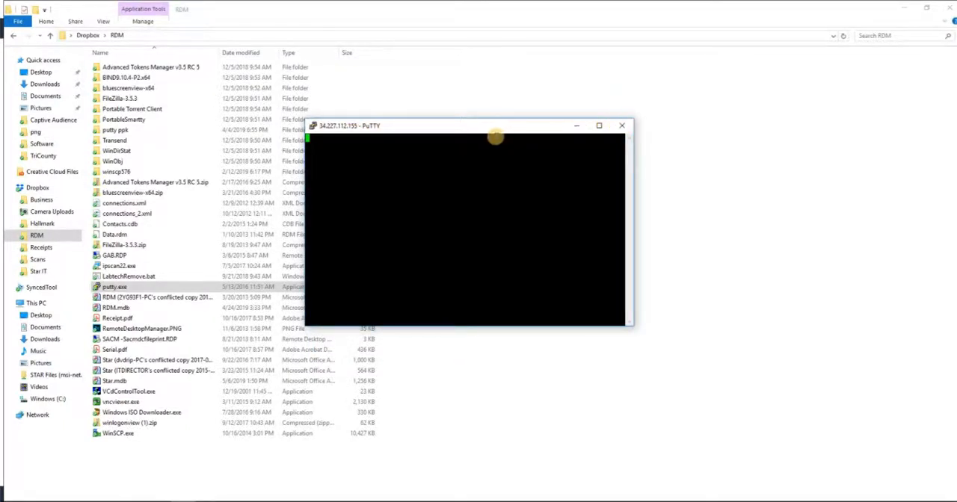
{"action": "left_click", "coordinate": [621, 126]}
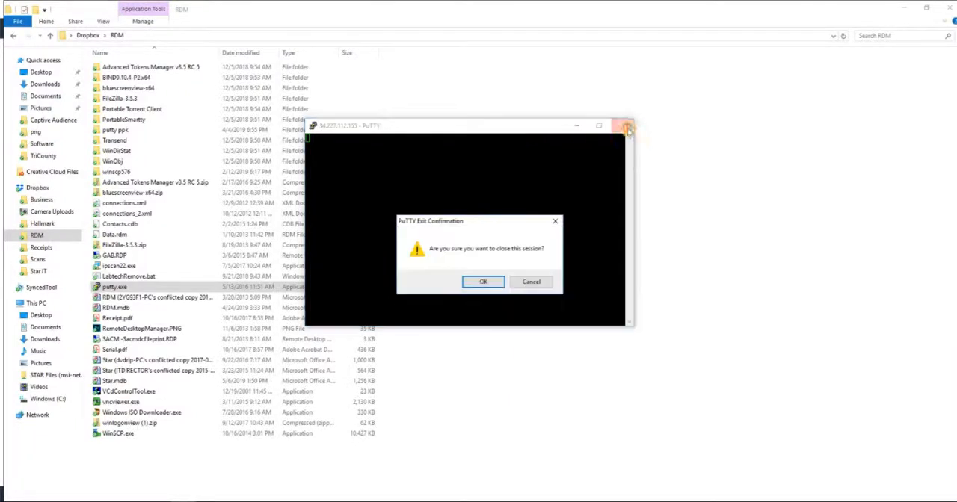
{"action": "left_click", "coordinate": [482, 282]}
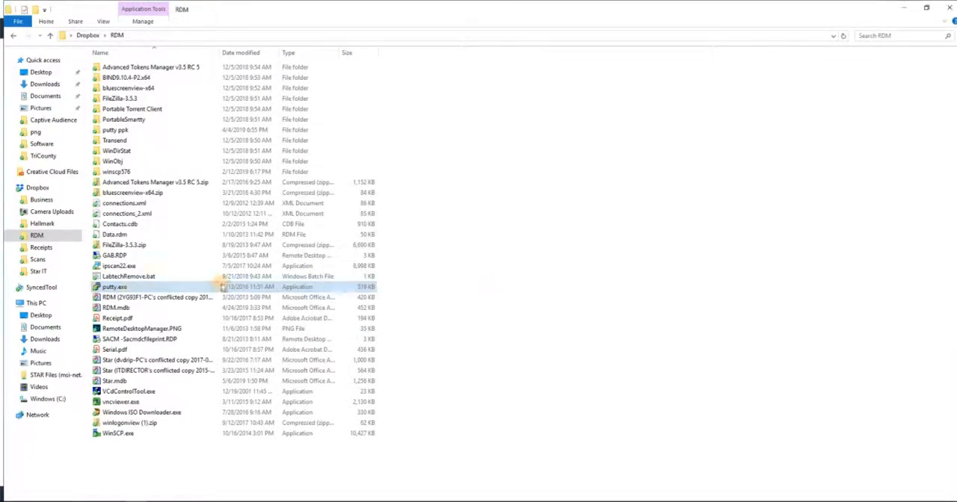
Launch putty.exe again and enter the Linux instance's public IP address, 54.175.1.120, copied from the EC2 console, as the host name
{"action": "double_click", "coordinate": [114, 288]}
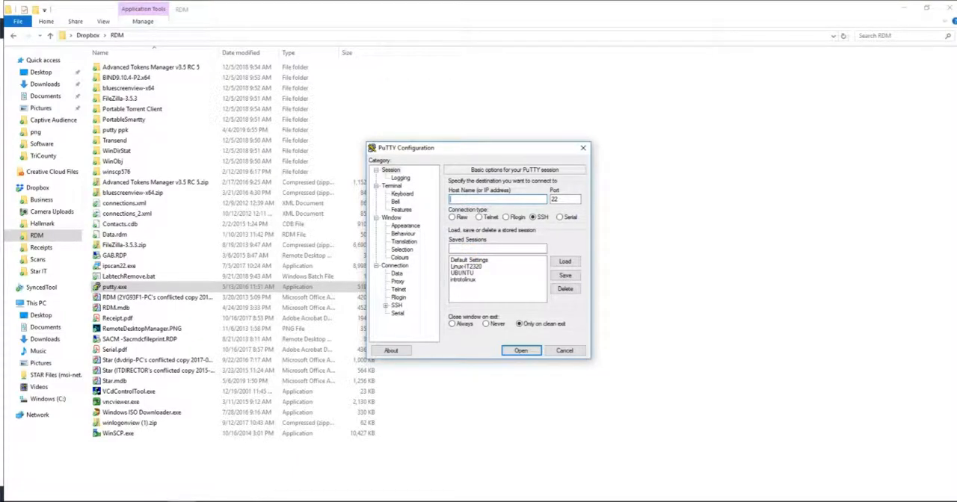
{"action": "left_click", "coordinate": [160, 501]}
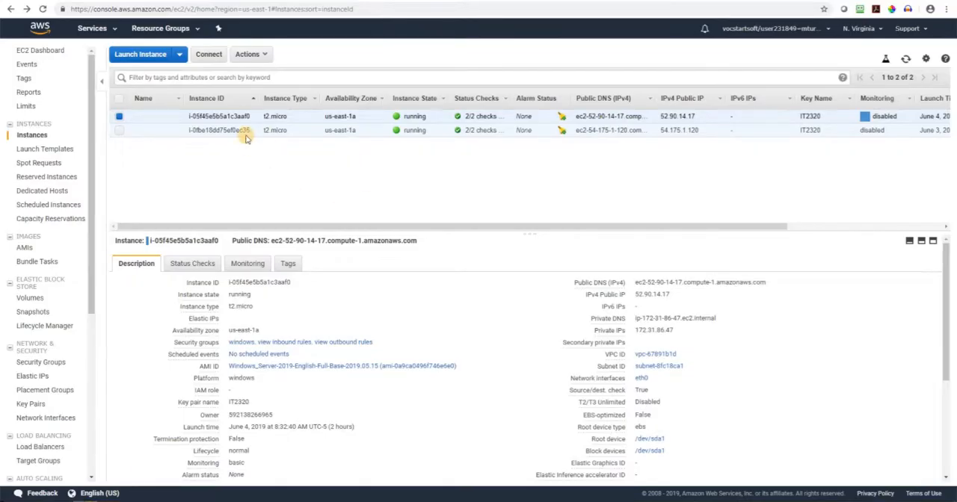
{"action": "left_click", "coordinate": [310, 131]}
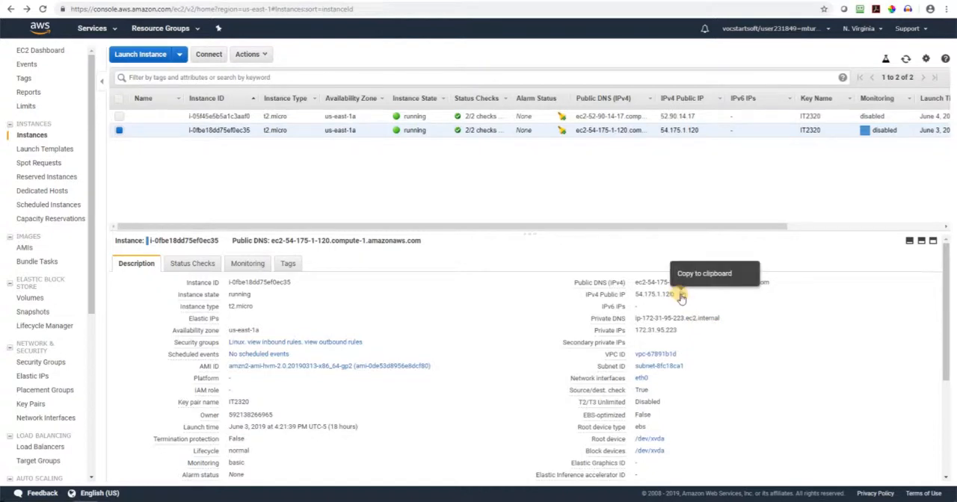
{"action": "left_click", "coordinate": [679, 296]}
{"action": "left_click", "coordinate": [194, 498]}
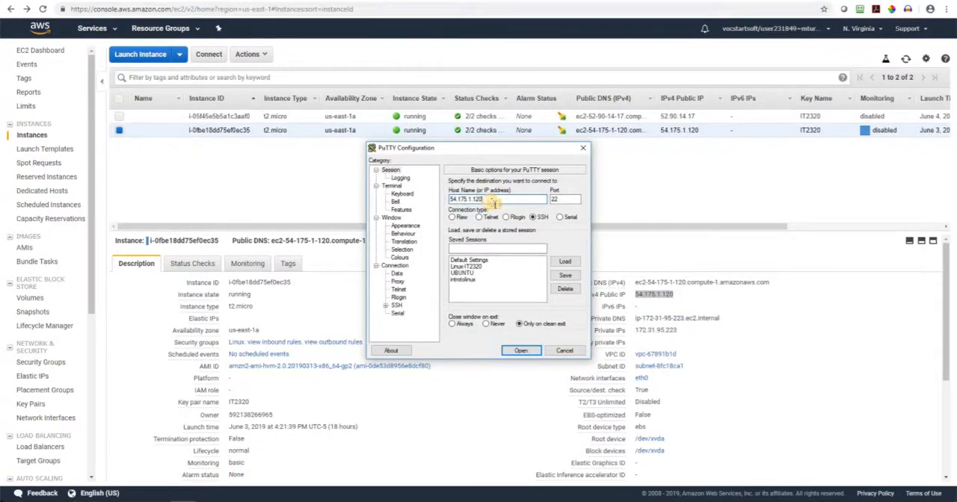
Set IT2320.ppk from the Software folder of the ITCC2320-M-EVE-190426 course in Dropbox as the private key file for SSH authentication
{"action": "double_click", "coordinate": [396, 305]}
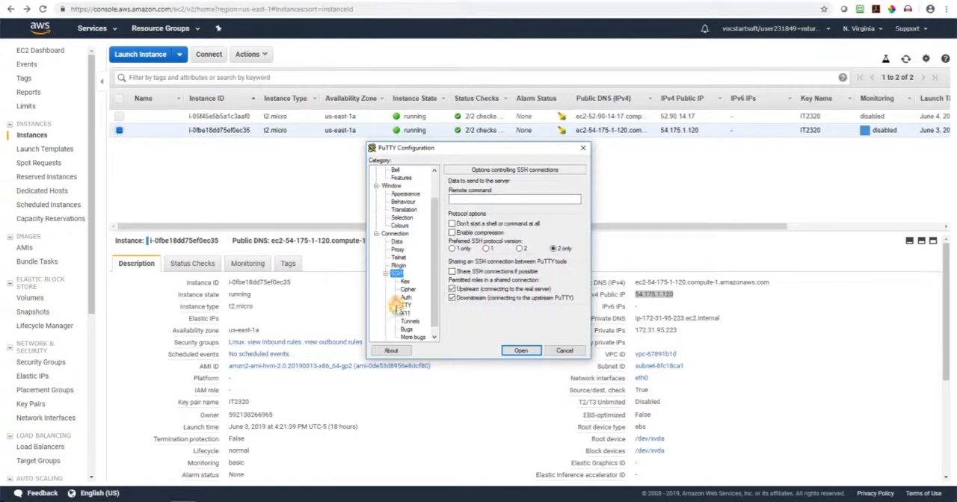
{"action": "left_click", "coordinate": [405, 298]}
{"action": "left_click", "coordinate": [562, 282]}
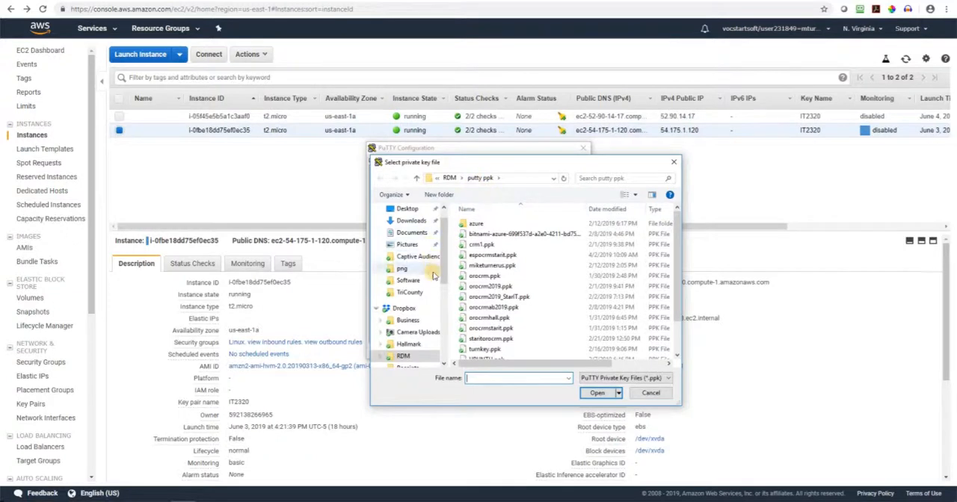
{"action": "left_click", "coordinate": [402, 307]}
{"action": "double_click", "coordinate": [493, 246]}
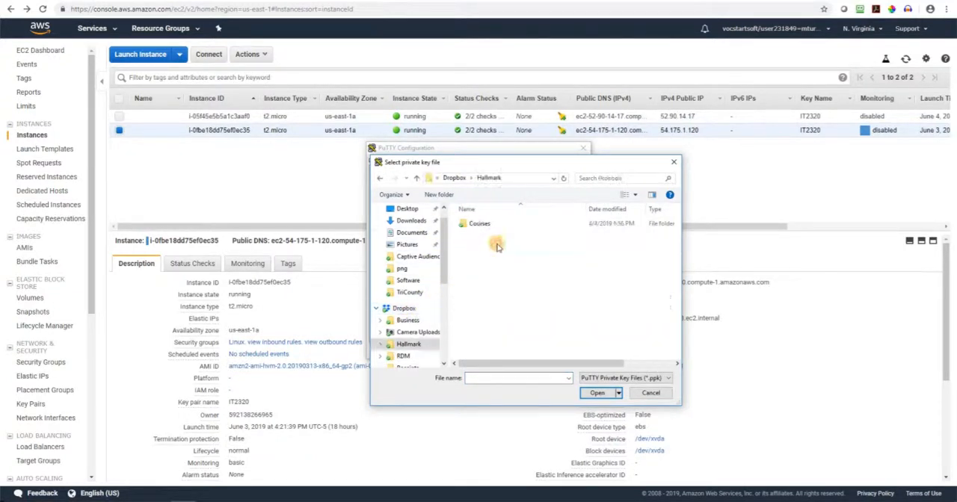
{"action": "double_click", "coordinate": [494, 224]}
{"action": "double_click", "coordinate": [496, 224]}
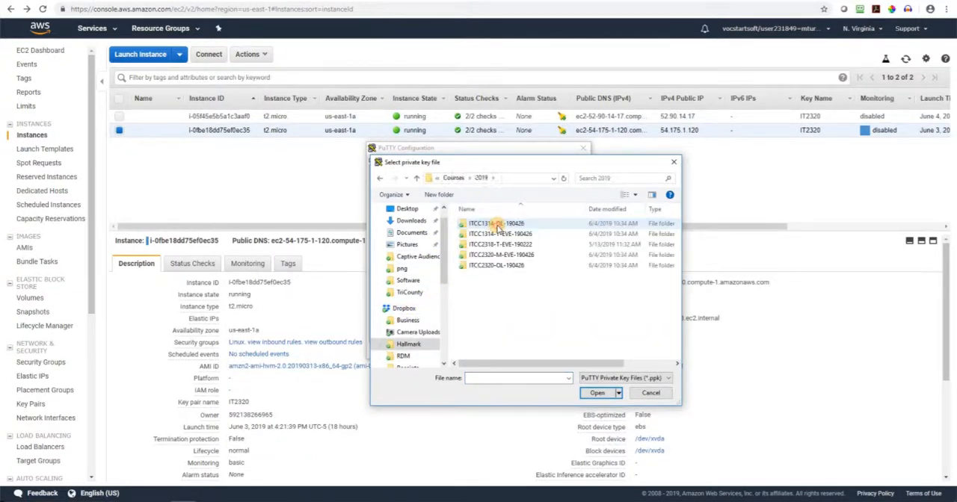
{"action": "double_click", "coordinate": [519, 256]}
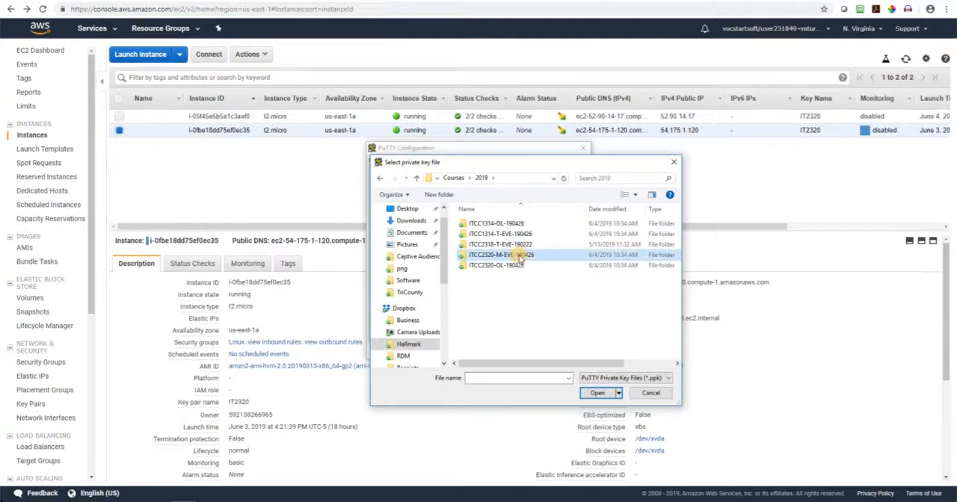
{"action": "double_click", "coordinate": [494, 246]}
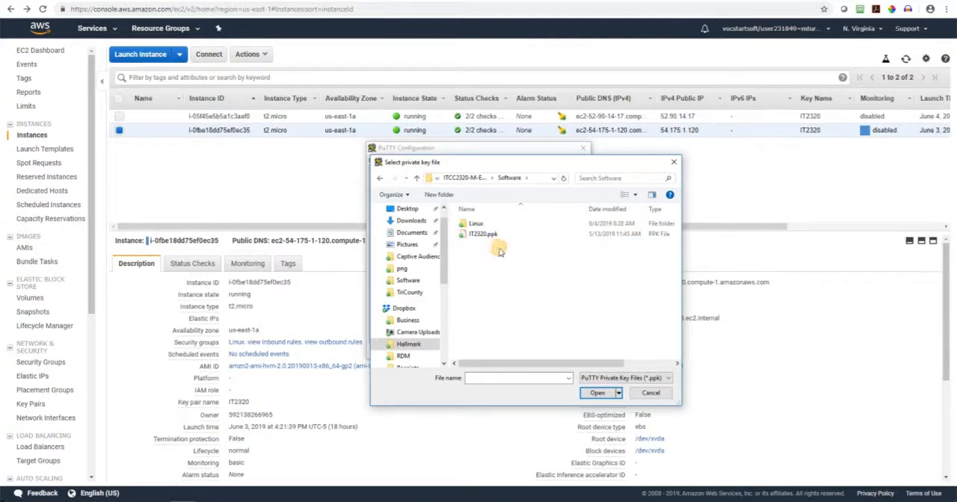
{"action": "double_click", "coordinate": [496, 235]}
Open the SSH connection to the Linux instance and log in as ec2-user
{"action": "left_click", "coordinate": [520, 350]}
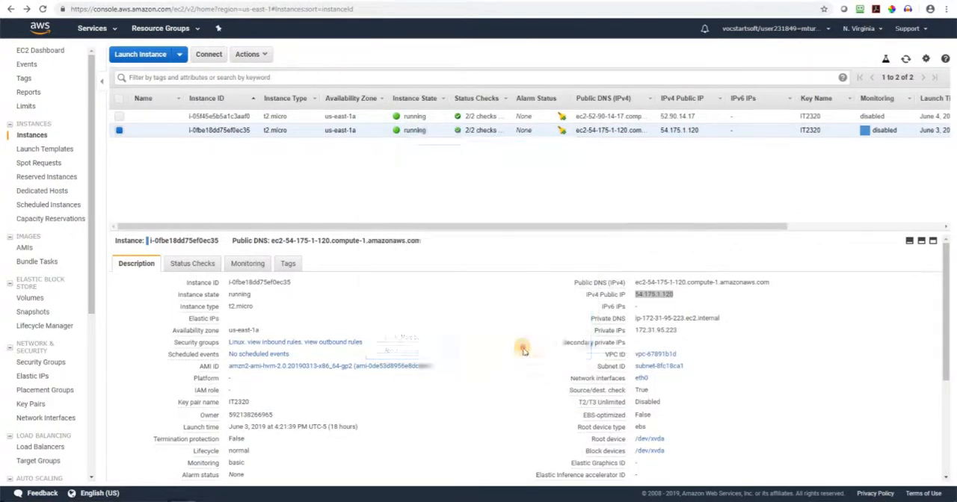
{"action": "left_click", "coordinate": [455, 315]}
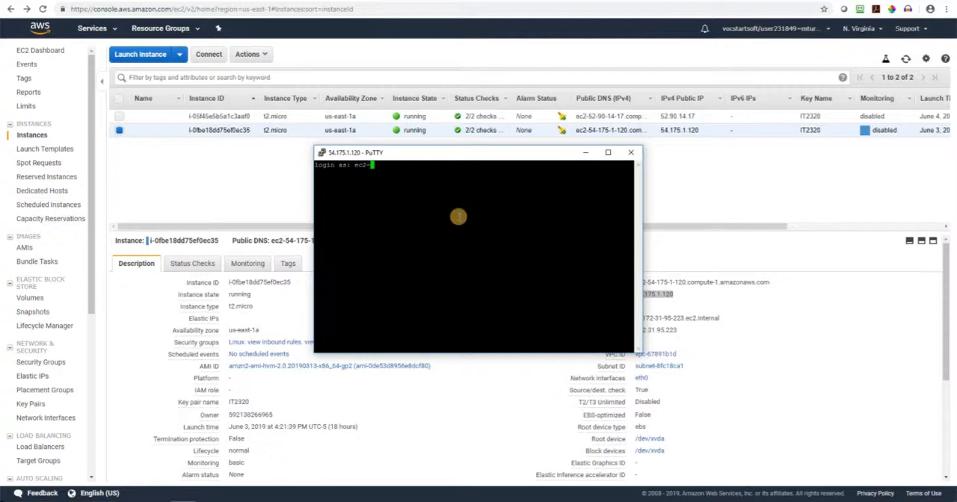
{"action": "type", "text": "ec2-user"}
{"action": "key", "text": "Return"}
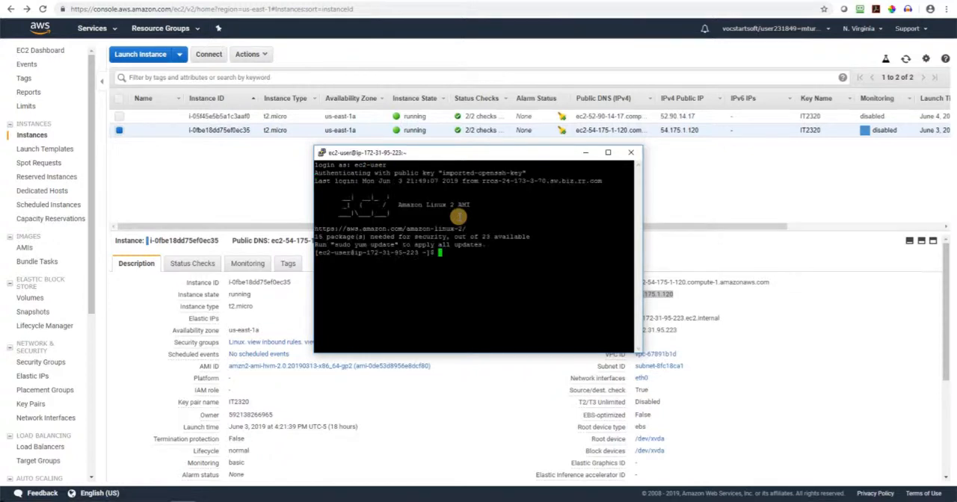
Look up the Windows instance's private IP address in the EC2 console and ping 172.31.86.47 from the Linux terminal
{"action": "left_click_drag", "start_coordinate": [424, 153], "coordinate": [283, 134]}
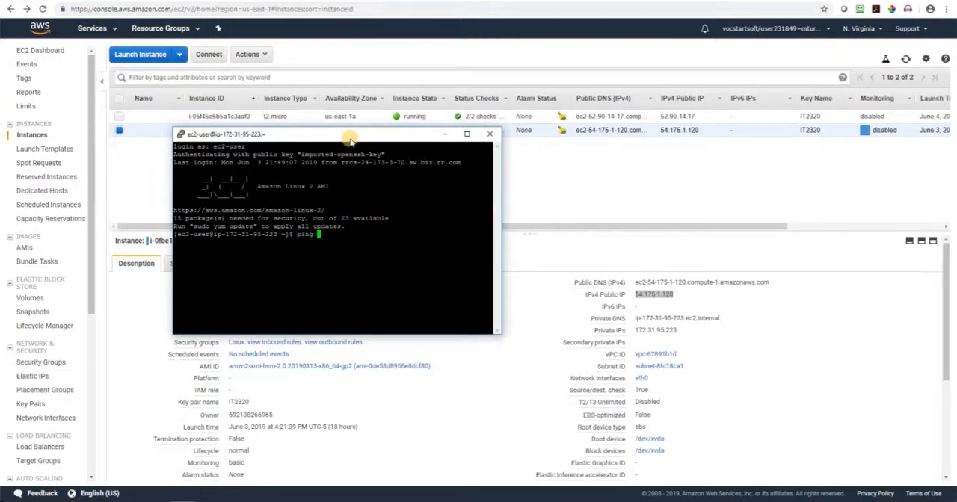
{"action": "left_click_drag", "start_coordinate": [350, 137], "coordinate": [362, 193]}
{"action": "left_click", "coordinate": [277, 117]}
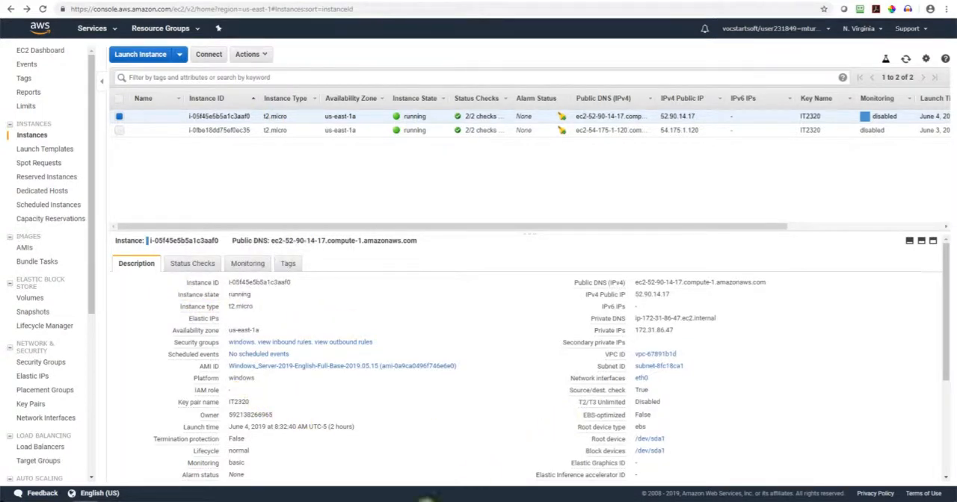
{"action": "left_click", "coordinate": [195, 501]}
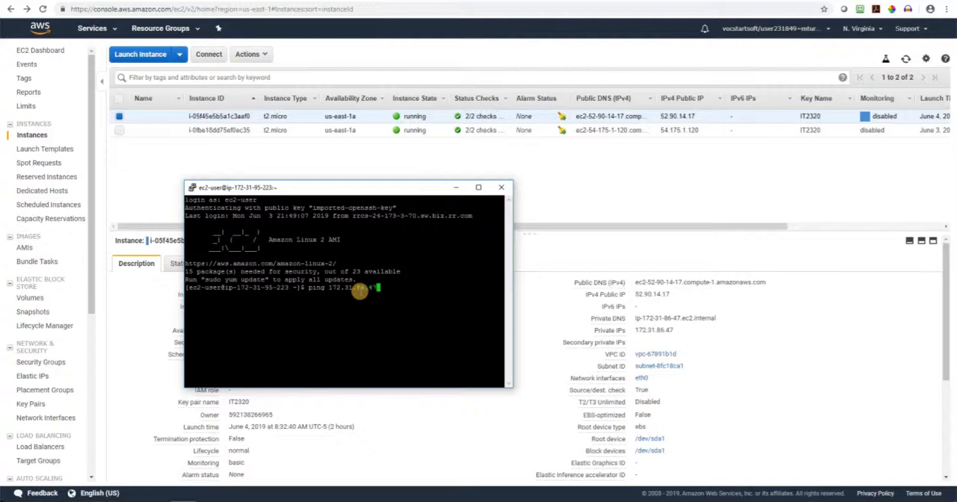
{"action": "key", "text": "Return"}
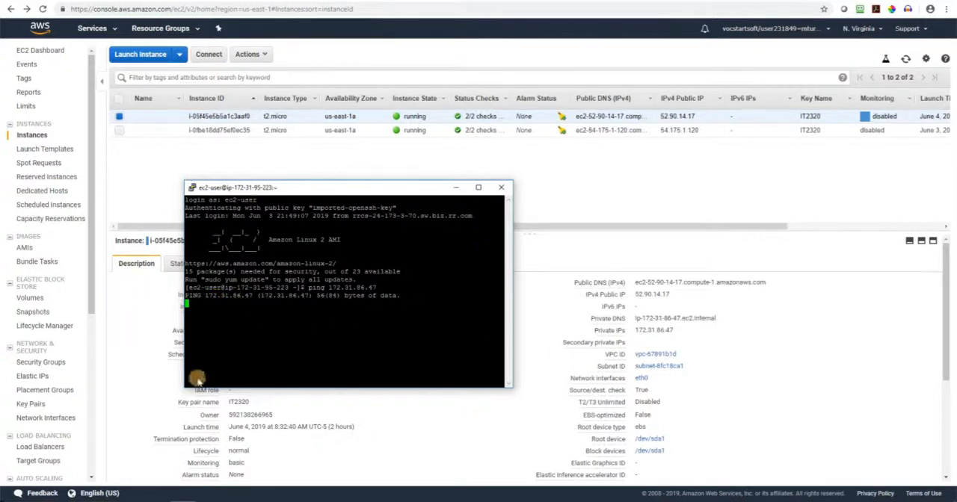
Examine both instances' details and the inbound rules of the windows and Linux security groups in the EC2 console
{"action": "left_click", "coordinate": [401, 404]}
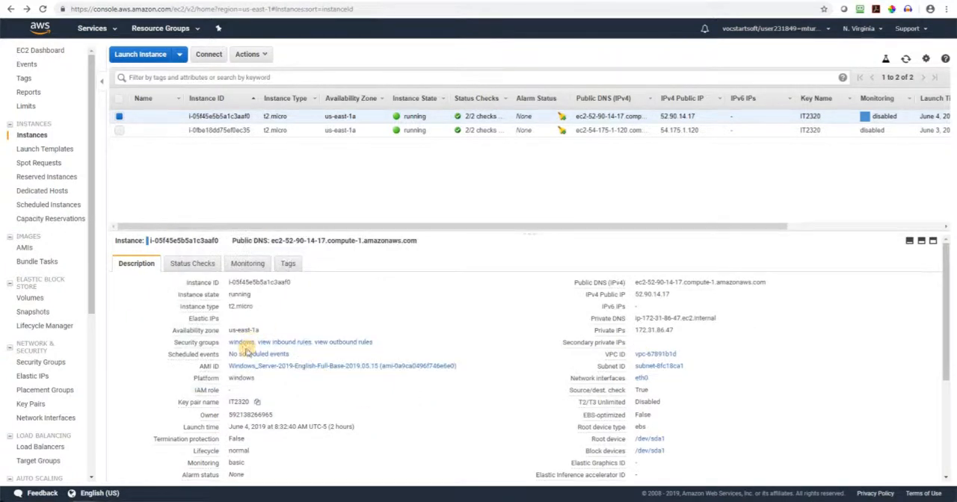
{"action": "left_click", "coordinate": [210, 130]}
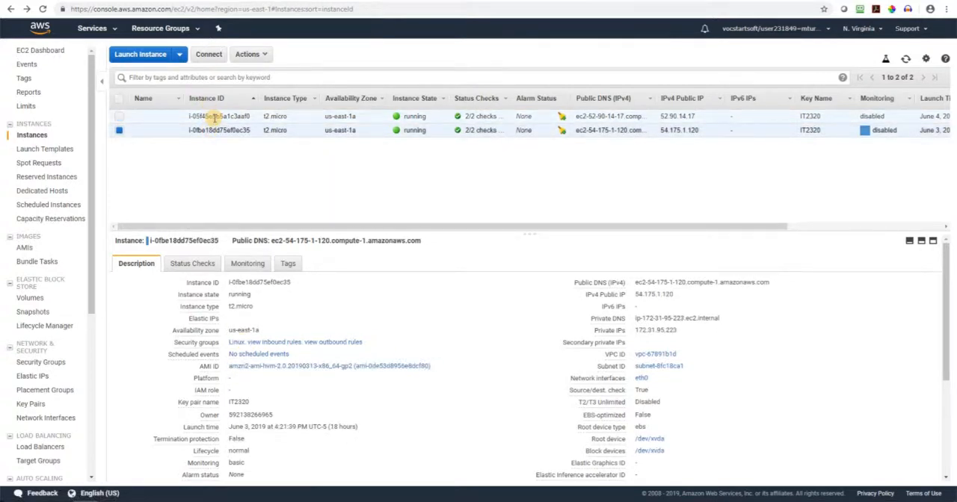
{"action": "left_click", "coordinate": [214, 117]}
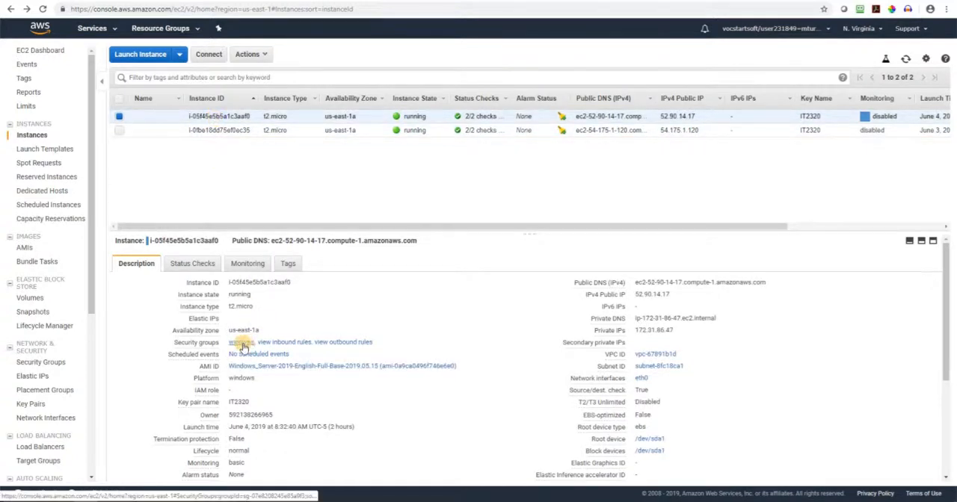
{"action": "left_click", "coordinate": [241, 343]}
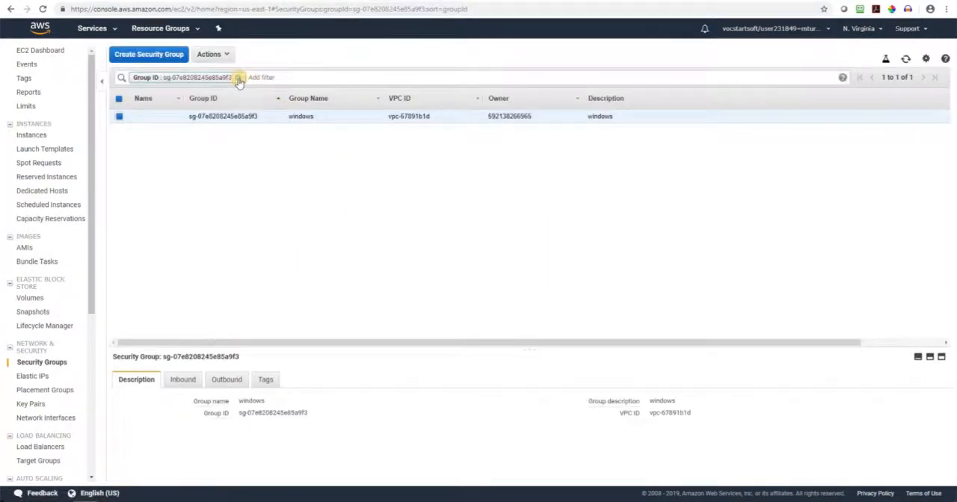
{"action": "left_click", "coordinate": [238, 78]}
{"action": "left_click", "coordinate": [342, 217]}
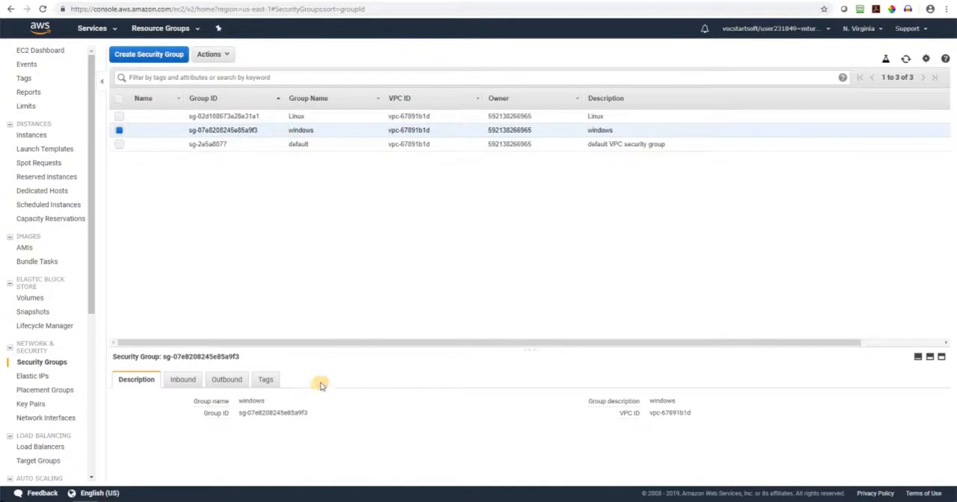
{"action": "left_click", "coordinate": [189, 384]}
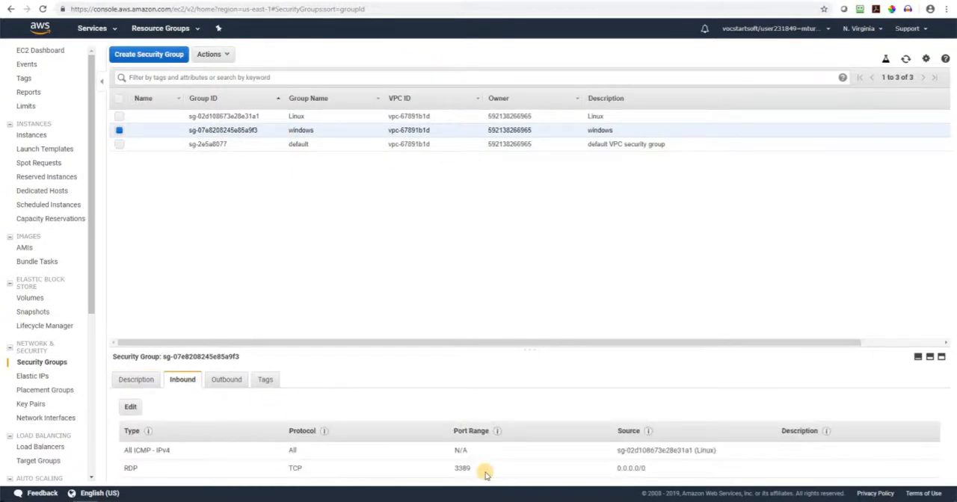
{"action": "left_click", "coordinate": [207, 117]}
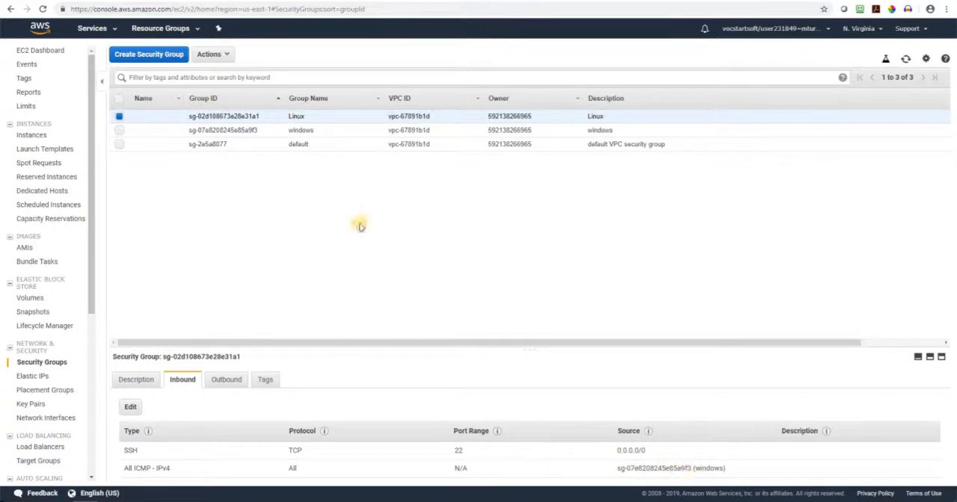
{"action": "left_click", "coordinate": [257, 130]}
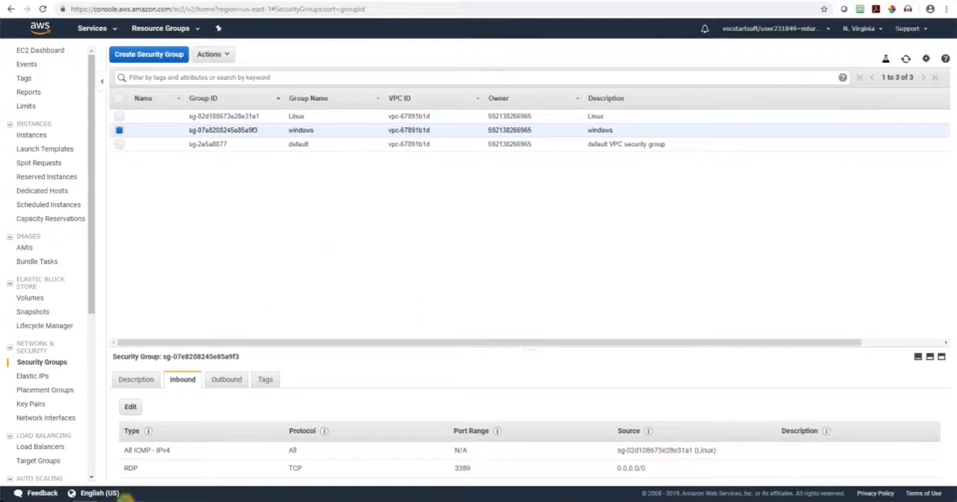
Check the ping in the Linux terminal and switch to the Windows instance's remote desktop
{"action": "left_click", "coordinate": [191, 497]}
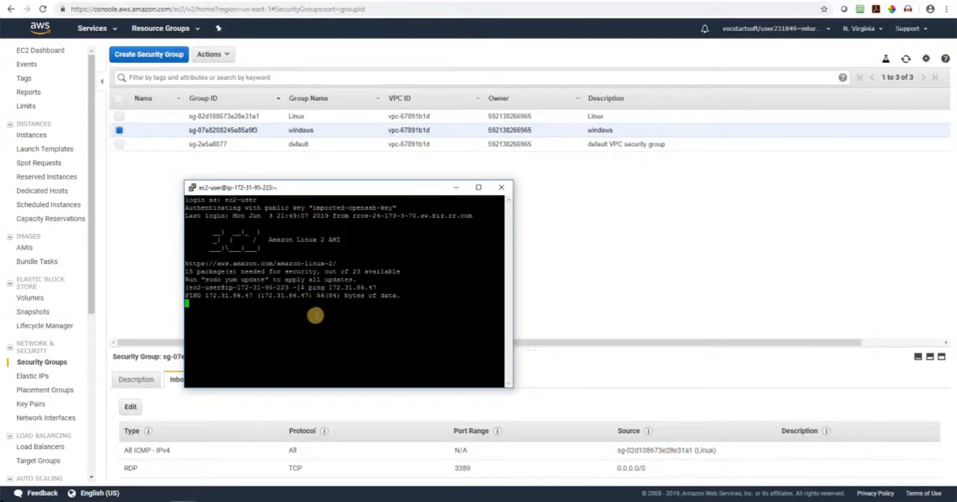
{"action": "left_click", "coordinate": [114, 501]}
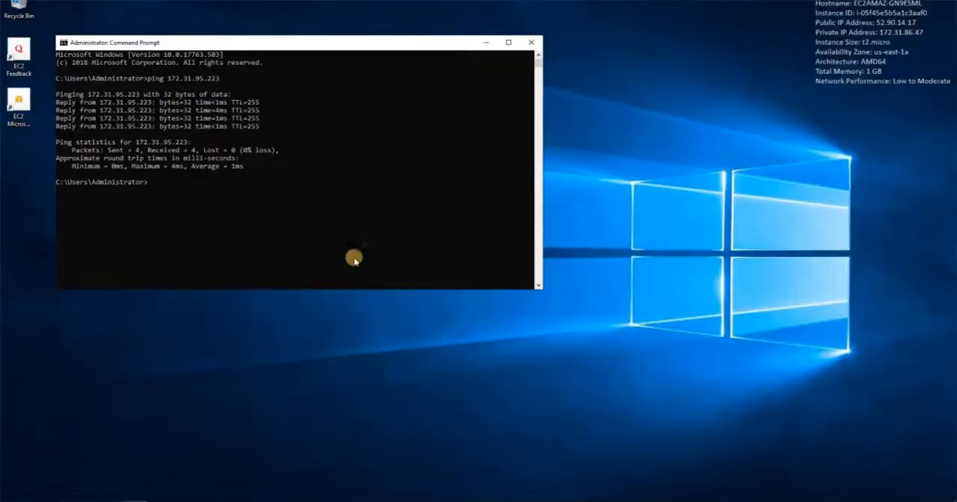
Search for the firewall on the Windows instance and open Windows Defender Firewall
{"action": "left_click", "coordinate": [38, 499]}
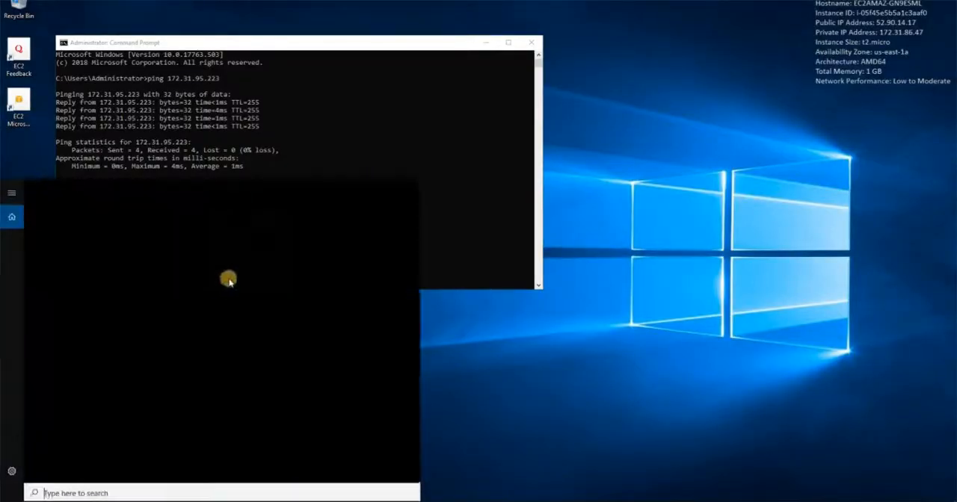
{"action": "type", "text": "f"}
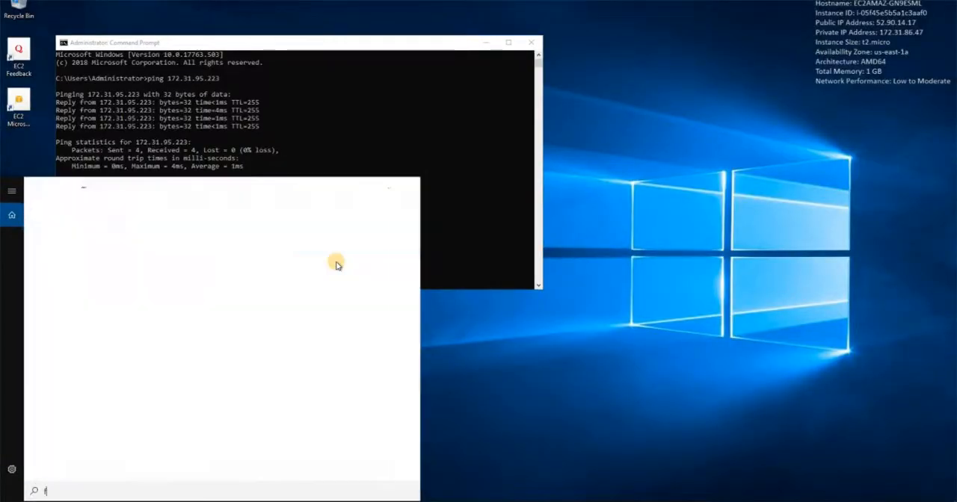
{"action": "type", "text": "irewall"}
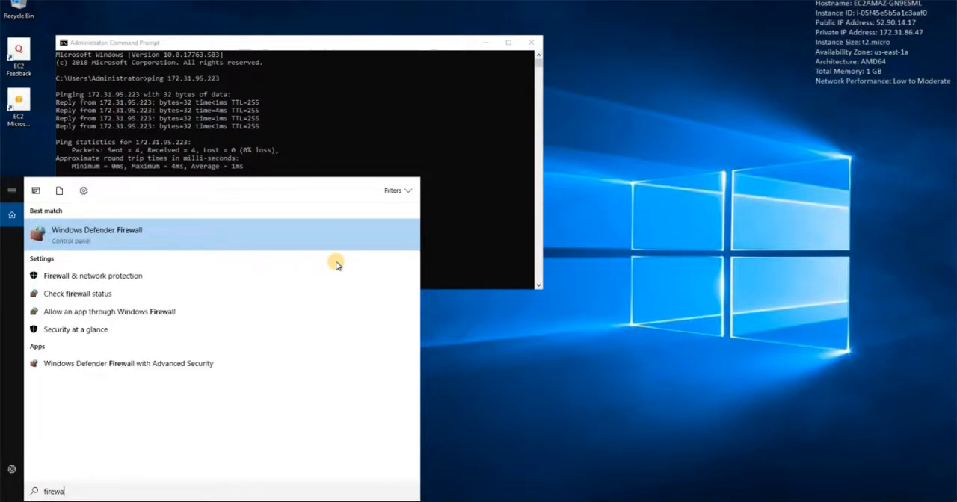
{"action": "left_click", "coordinate": [74, 233]}
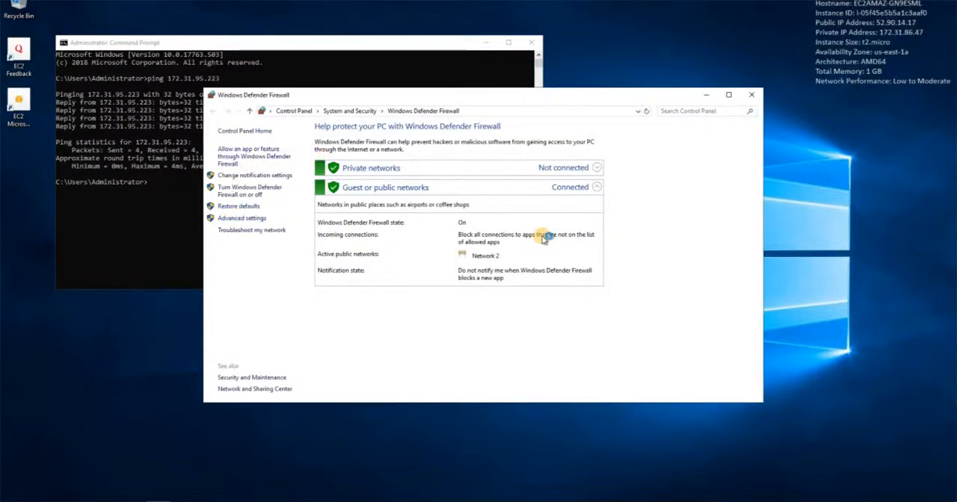
Start a new custom inbound rule in the firewall's advanced settings and apply it to all programs
{"action": "right_click", "coordinate": [73, 50]}
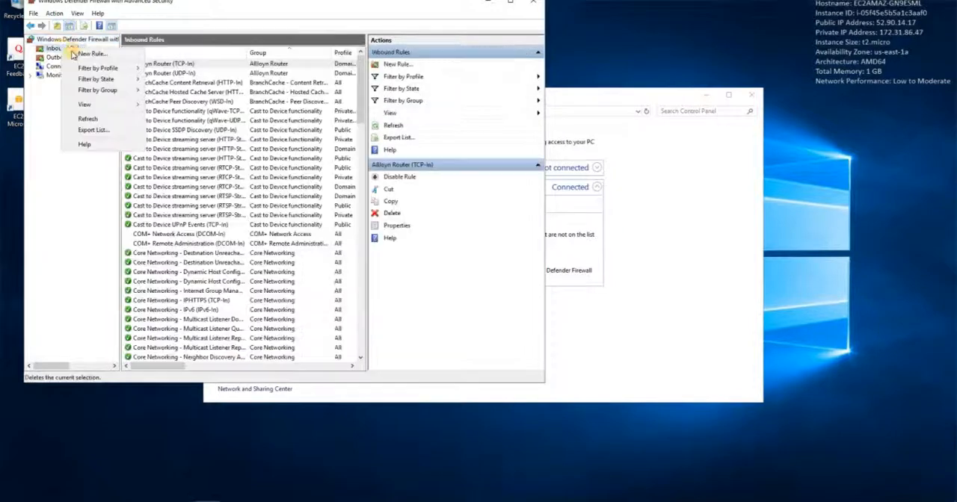
{"action": "left_click", "coordinate": [75, 54]}
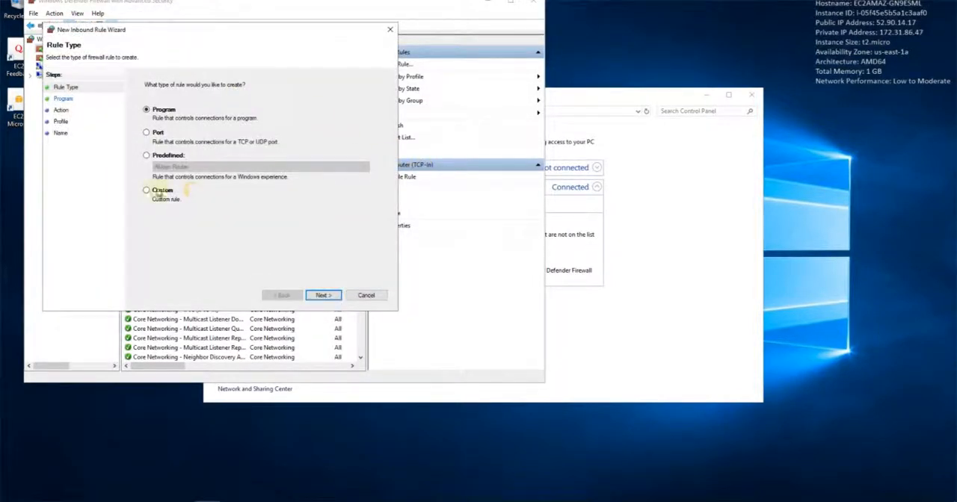
{"action": "left_click", "coordinate": [160, 191]}
{"action": "left_click", "coordinate": [323, 295]}
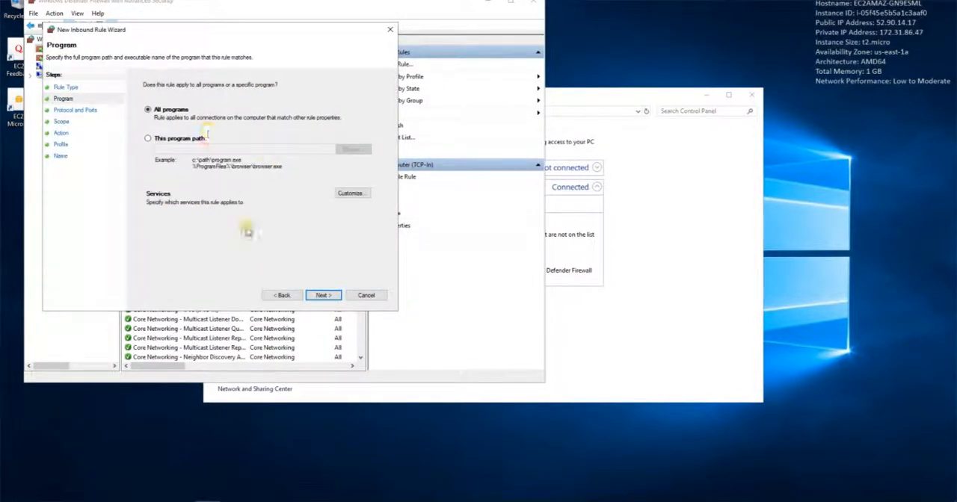
{"action": "left_click", "coordinate": [323, 295]}
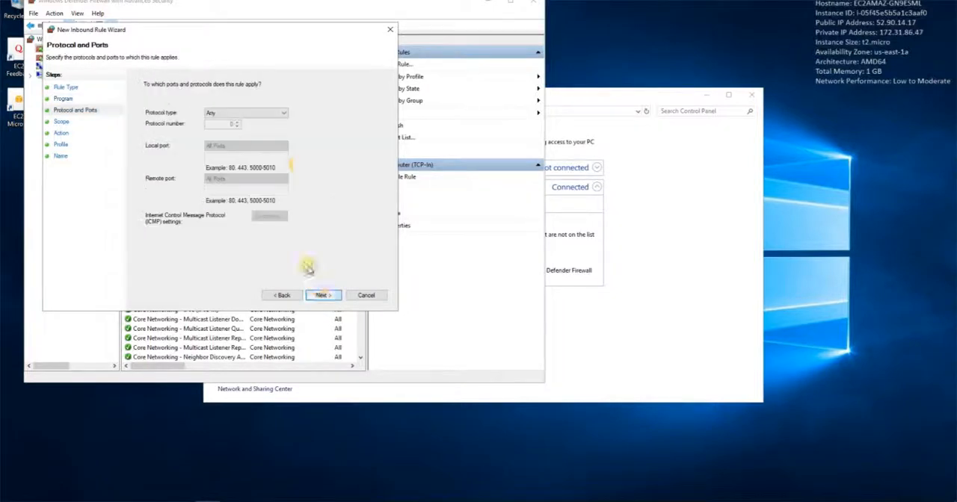
Set the inbound rule's protocol to ICMPv4, allow the connection from any IP address, and finish the rule with the name ICMP IN
{"action": "left_click", "coordinate": [254, 112]}
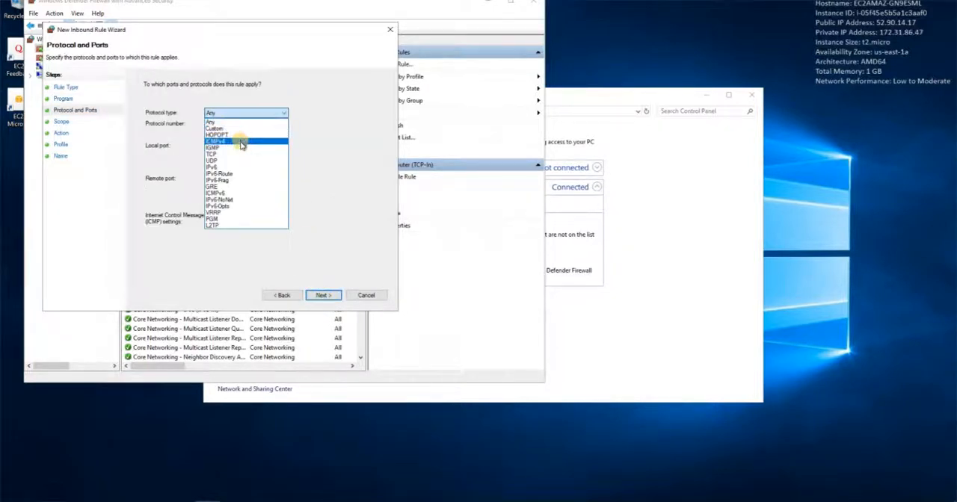
{"action": "left_click", "coordinate": [241, 144]}
{"action": "left_click", "coordinate": [323, 295]}
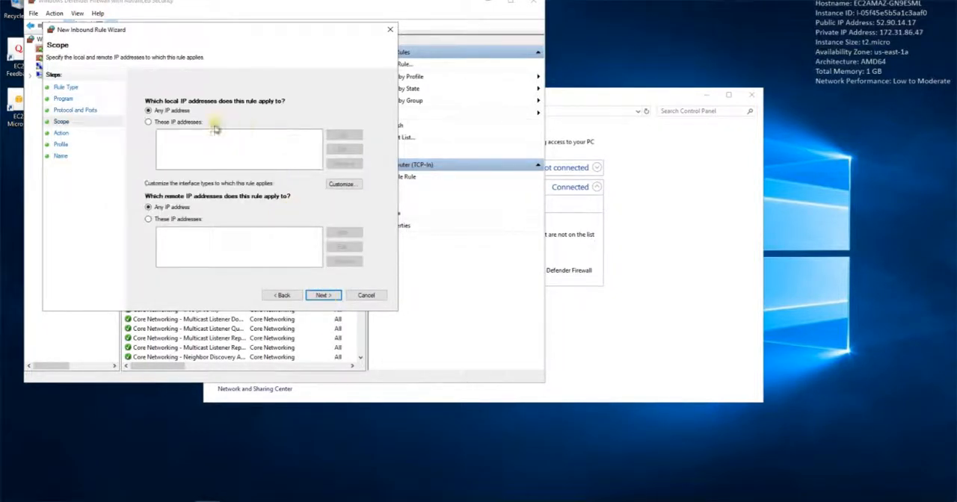
{"action": "left_click", "coordinate": [323, 295]}
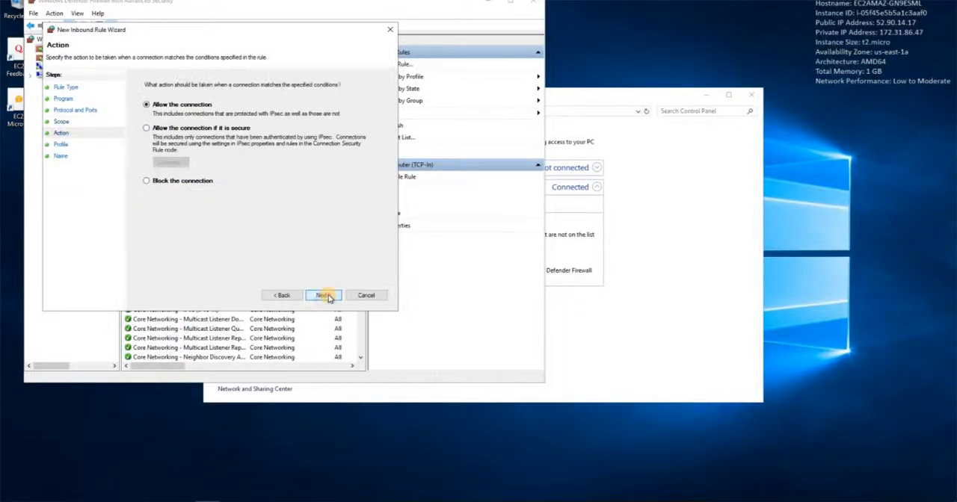
{"action": "left_click", "coordinate": [325, 296]}
{"action": "left_click", "coordinate": [323, 296]}
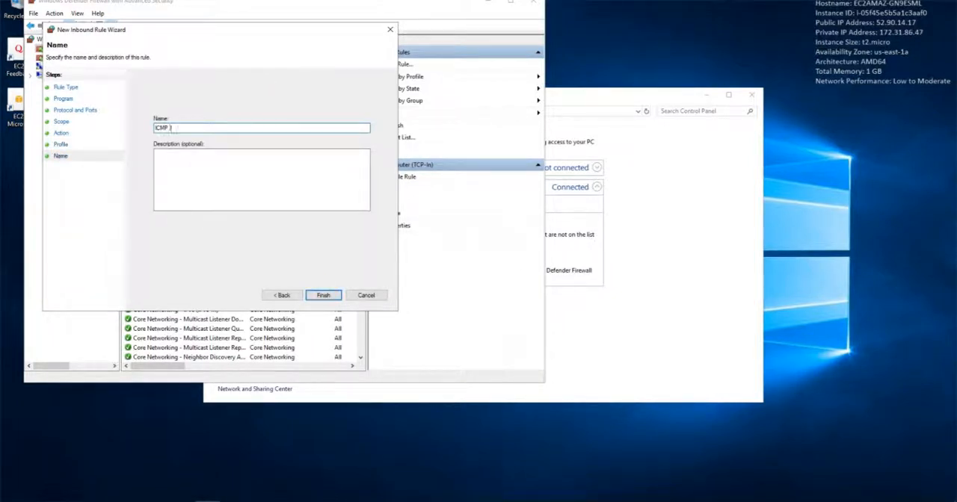
{"action": "left_click", "coordinate": [323, 295]}
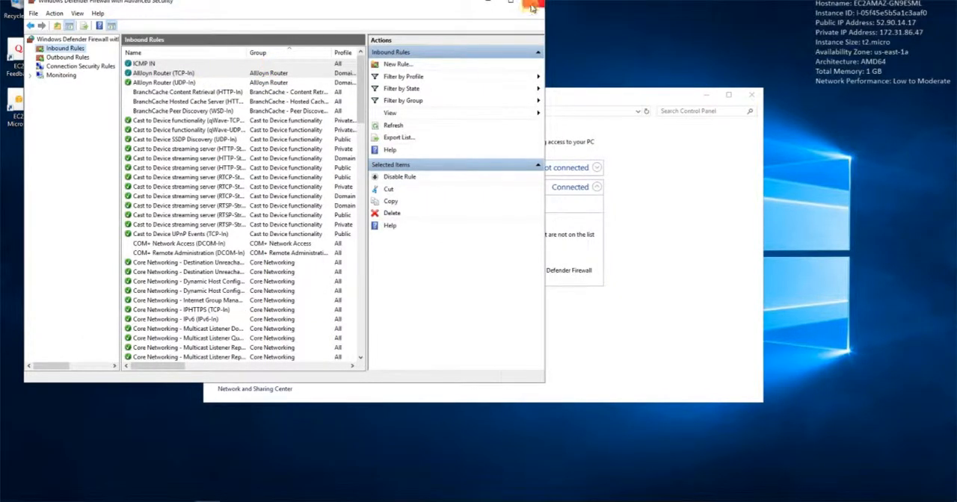
Close both Windows Defender Firewall windows on the Windows instance
{"action": "left_click", "coordinate": [626, 126]}
{"action": "left_click", "coordinate": [751, 95]}
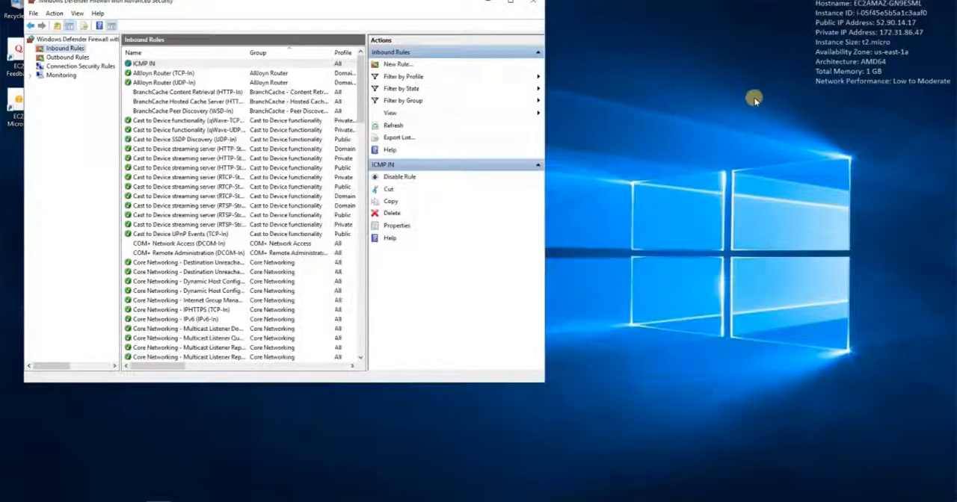
{"action": "left_click", "coordinate": [530, 3]}
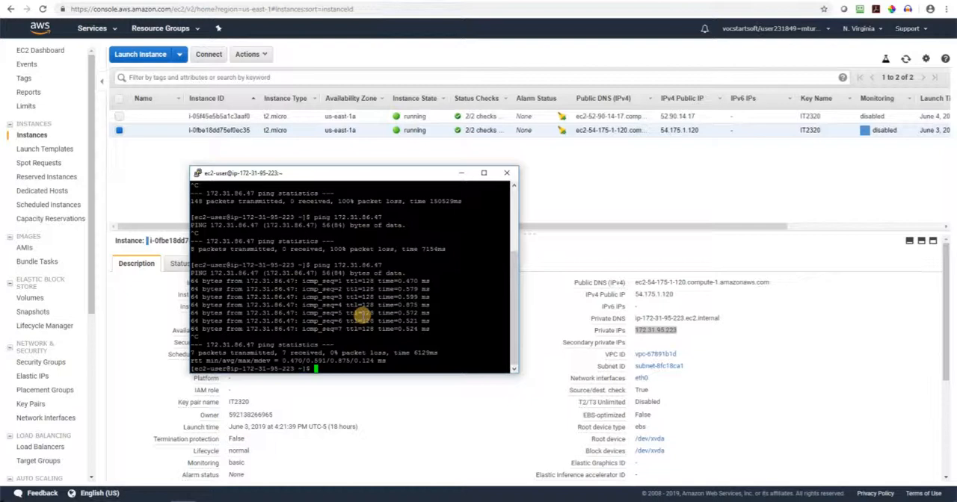
Clear the previous ping output from the Linux instance's terminal
{"action": "type", "text": "R"}
{"action": "key", "text": "Return"}
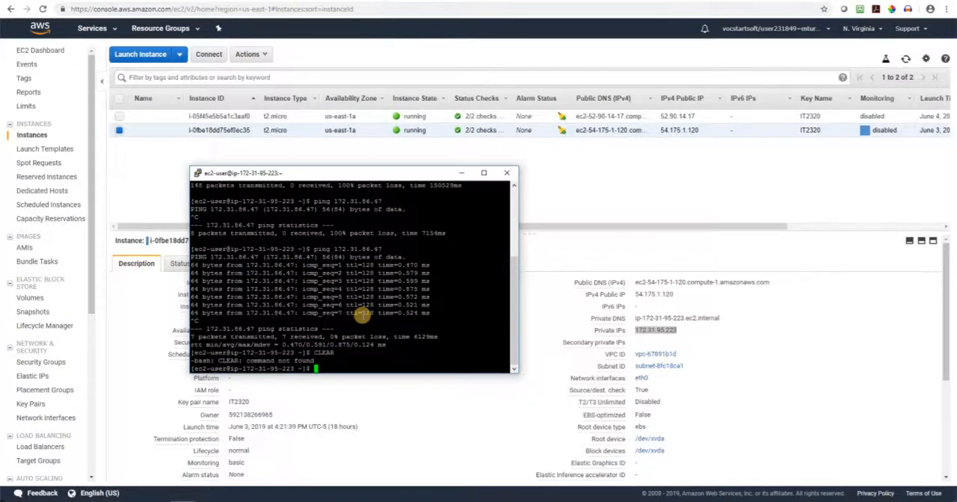
{"action": "type", "text": "cls"}
{"action": "key", "text": "Return"}
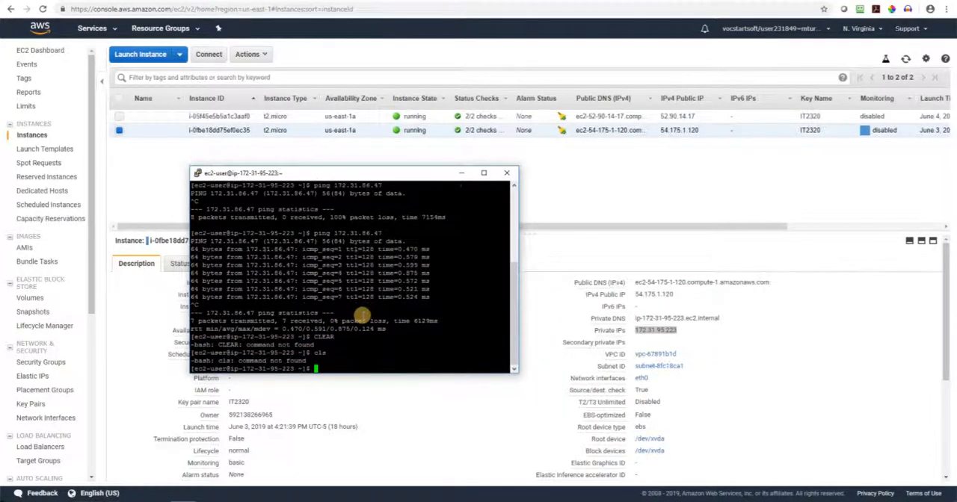
{"action": "type", "text": "clear"}
{"action": "key", "text": "Return"}
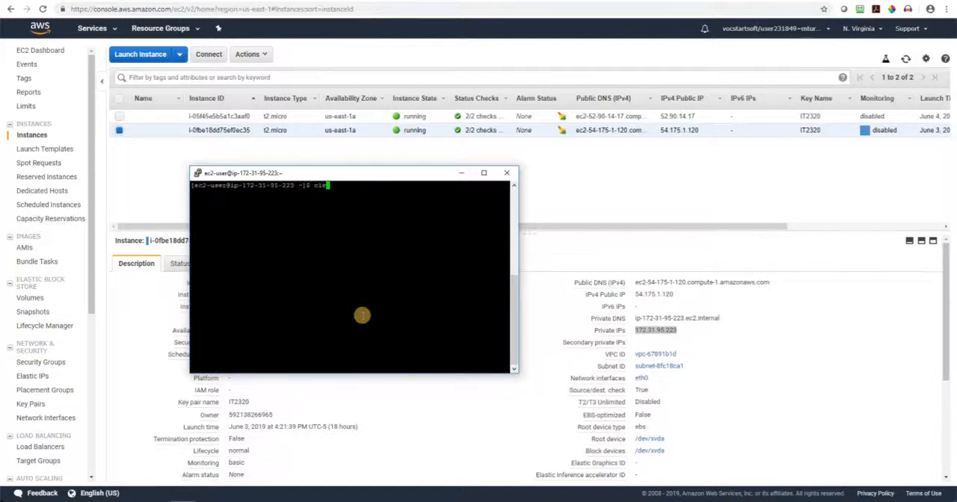
Ping the Windows instance at 172.31.86.47 again from the Linux terminal and stop the ping after a few replies
{"action": "key", "text": "Up"}
{"action": "key", "text": "Return"}
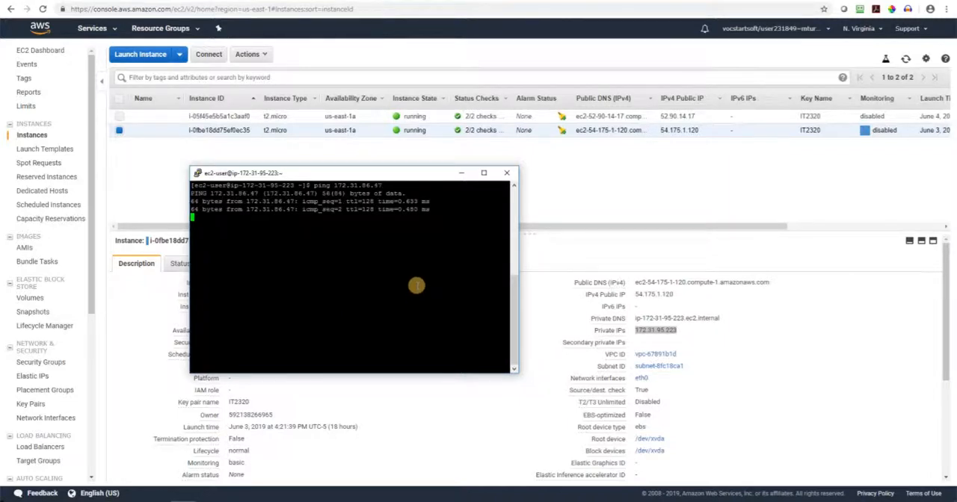
{"action": "key", "text": "ctrl+c"}
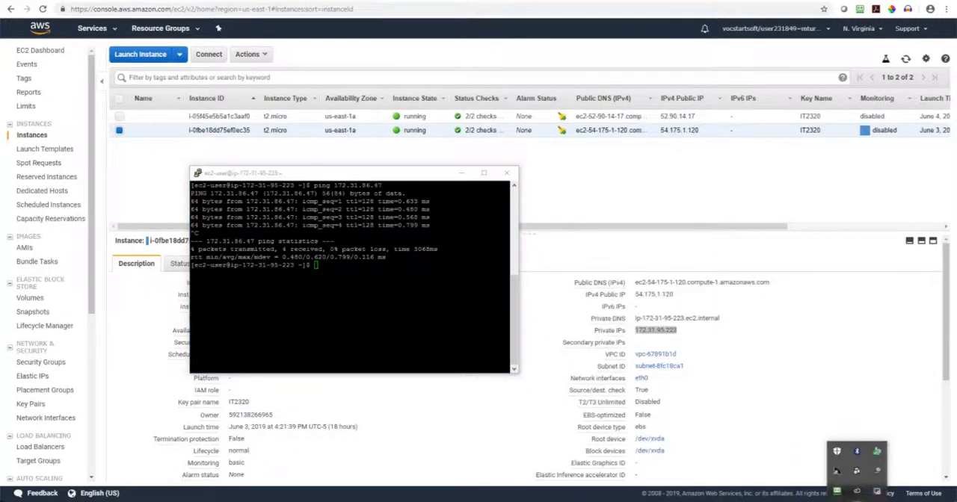
{"action": "right_click", "coordinate": [877, 491]}
{"action": "left_click", "coordinate": [883, 464]}
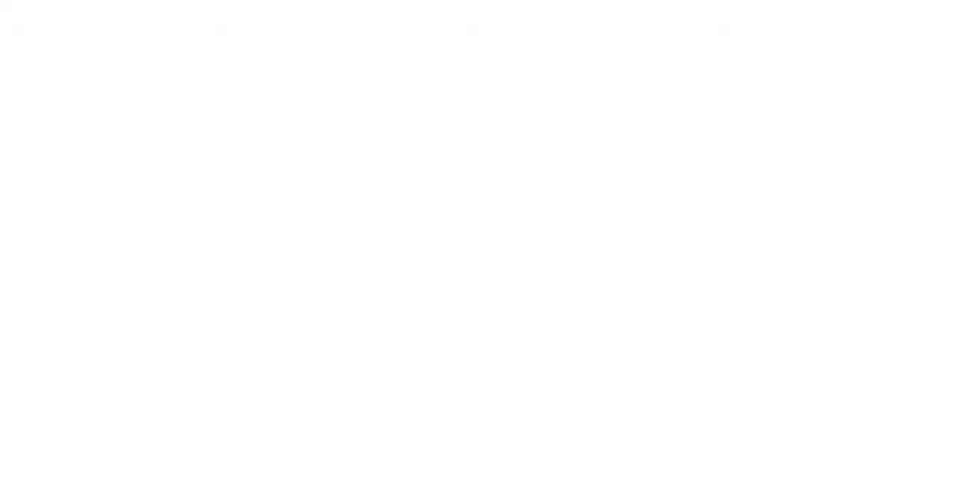